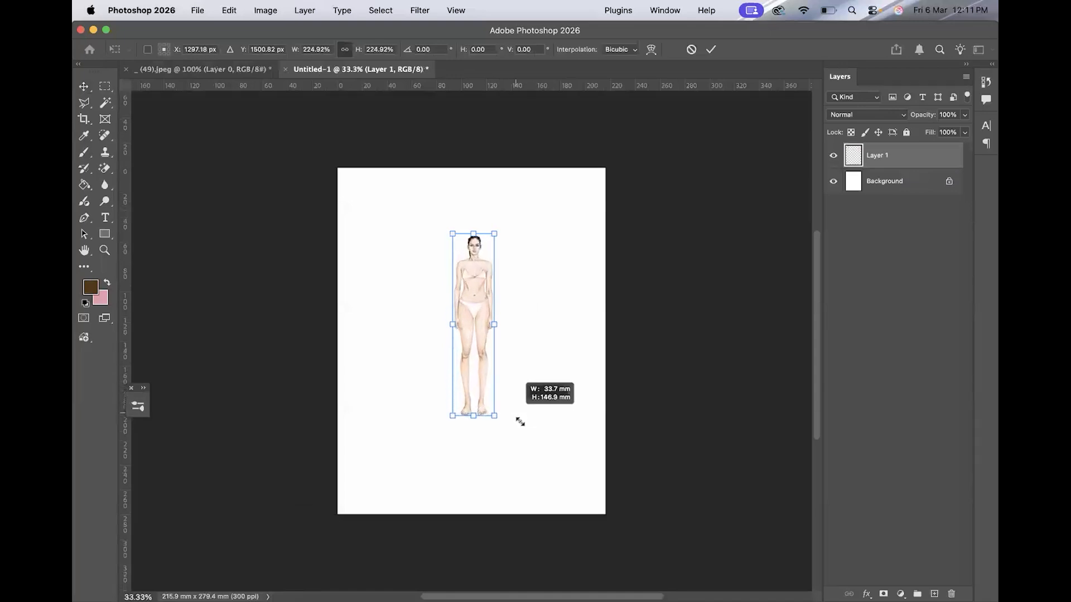
- Enlarge the fashion figure on Layer 1 to fill most of the page height, centred, and apply the transform
left_click_drag(448, 230, 421, 199)
double_click(483, 309)
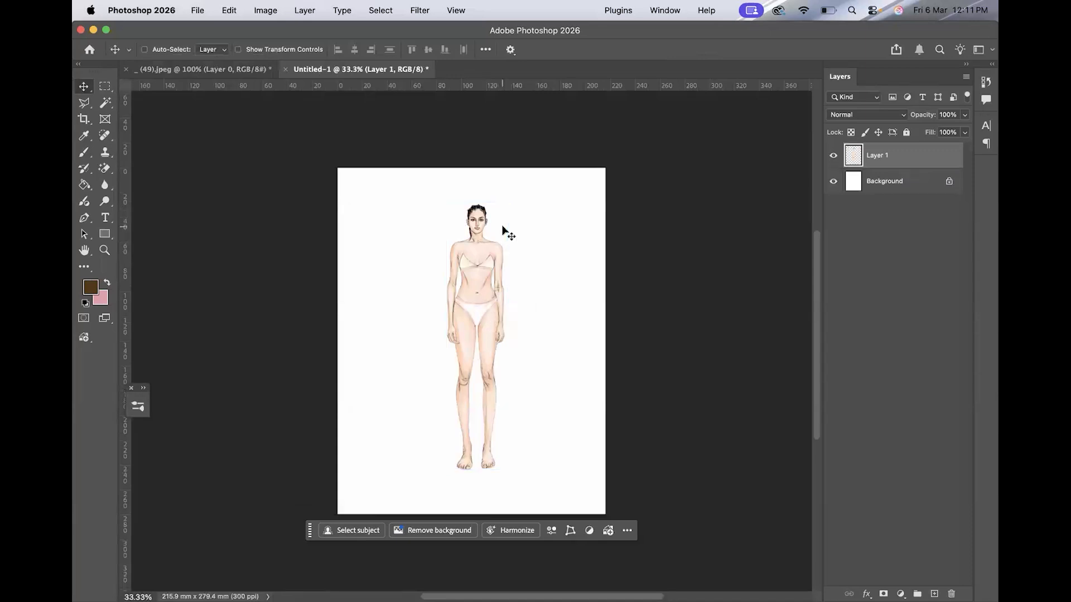
- Set the Pen tool to Shape mode and trace the halter top's outer edge from the braid-side neck down to the underbust
scroll(502, 232, "up", 5)
left_click(85, 218)
scroll(426, 235, "up", 2)
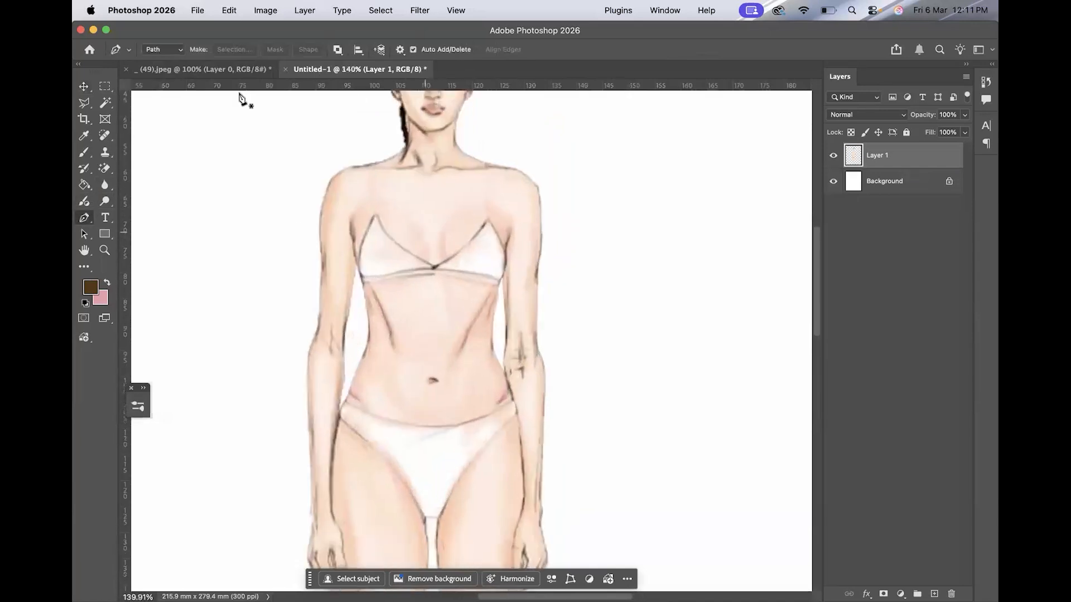
left_click(163, 49)
left_click(158, 38)
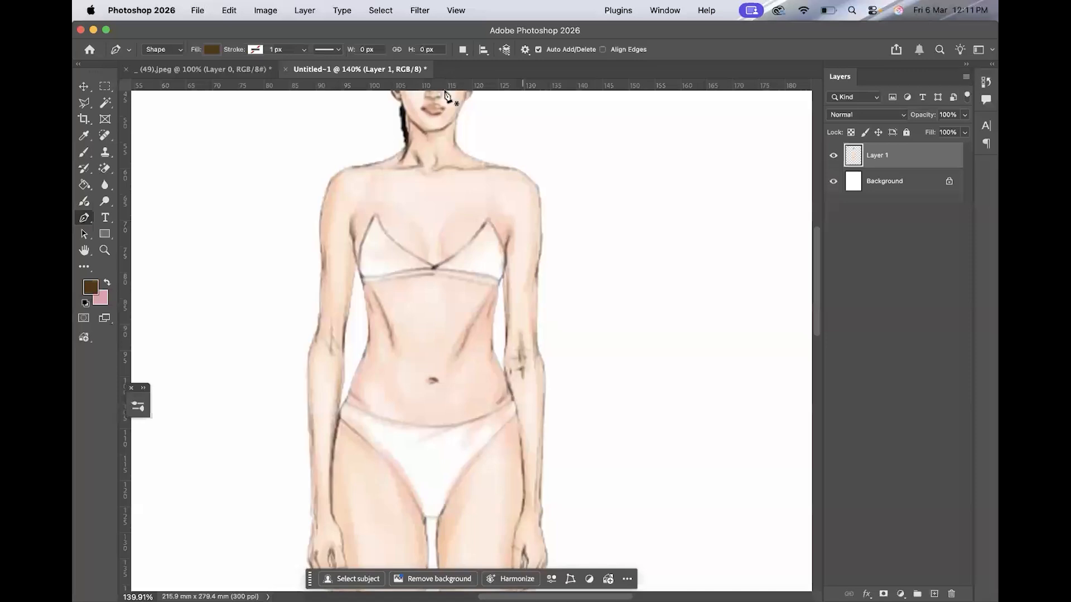
left_click(398, 151)
left_click(353, 242)
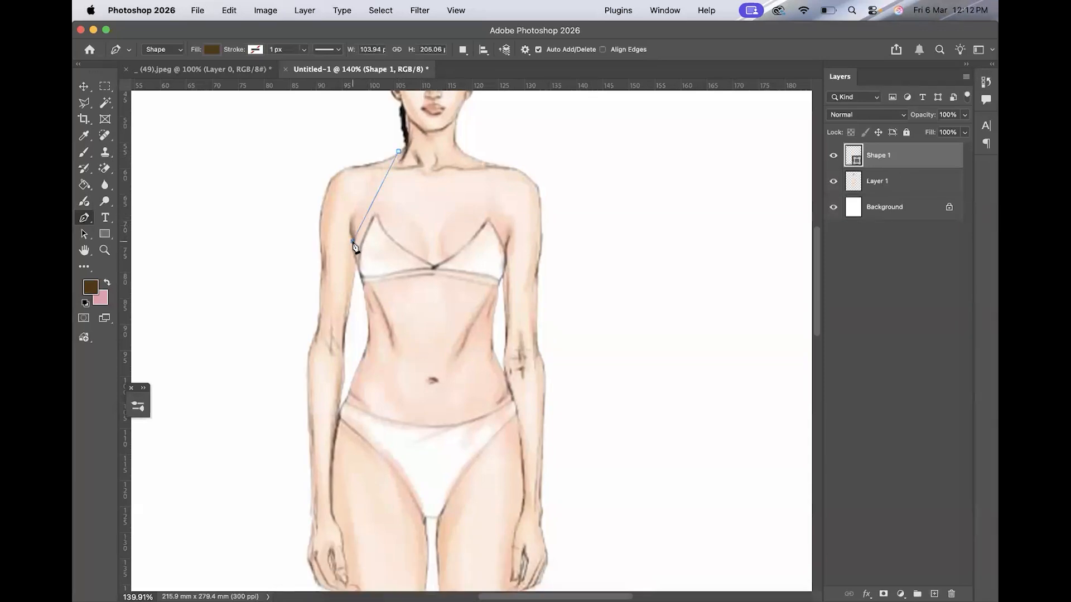
left_click_drag(363, 303, 380, 336)
left_click(364, 303, "alt")
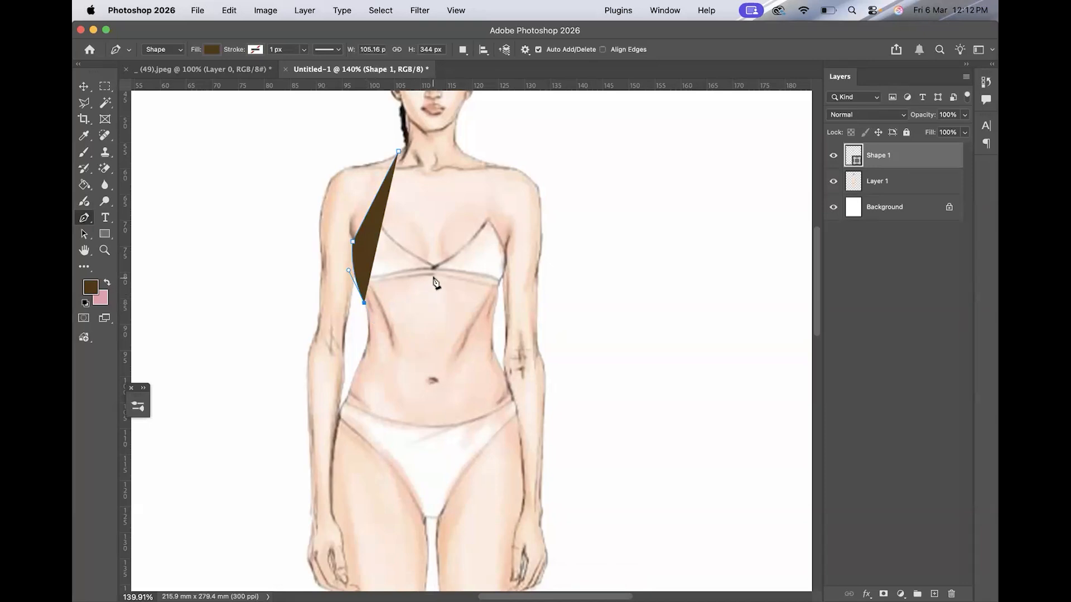
- Continue the top's outline with an arched hem across the underbust and up the opposite side to the neck
left_click_drag(434, 277, 476, 276)
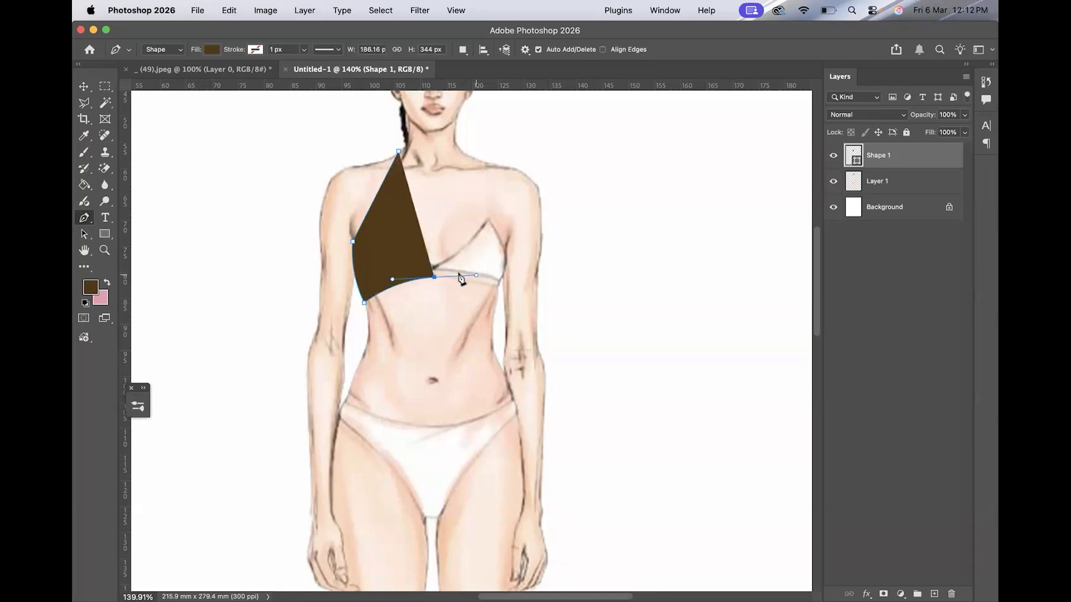
left_click(435, 276, "alt")
left_click_drag(498, 291, 522, 306)
left_click(499, 290, "alt")
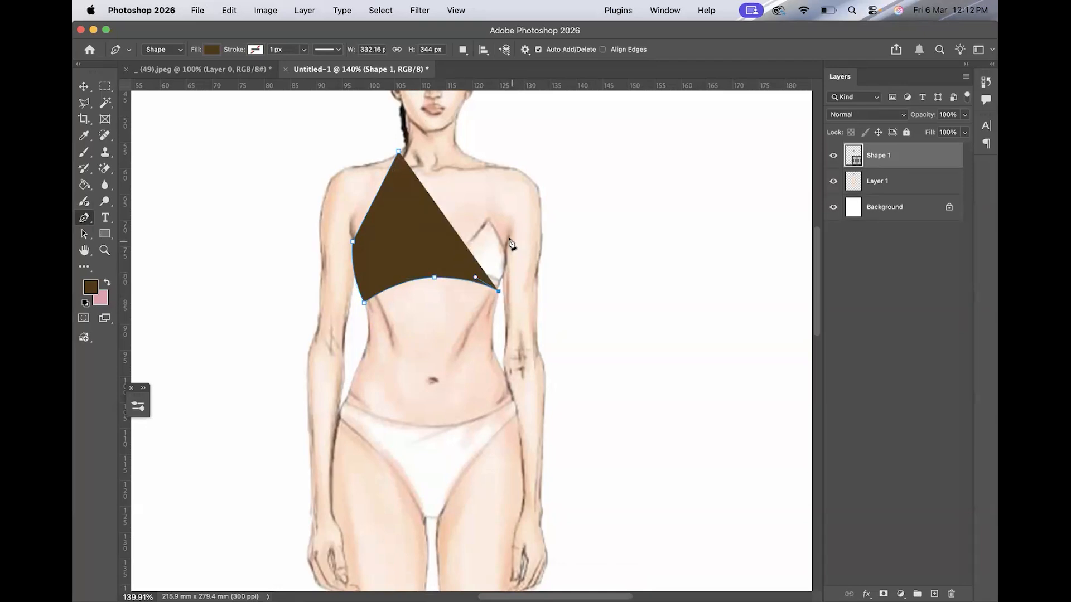
left_click_drag(510, 233, 503, 190)
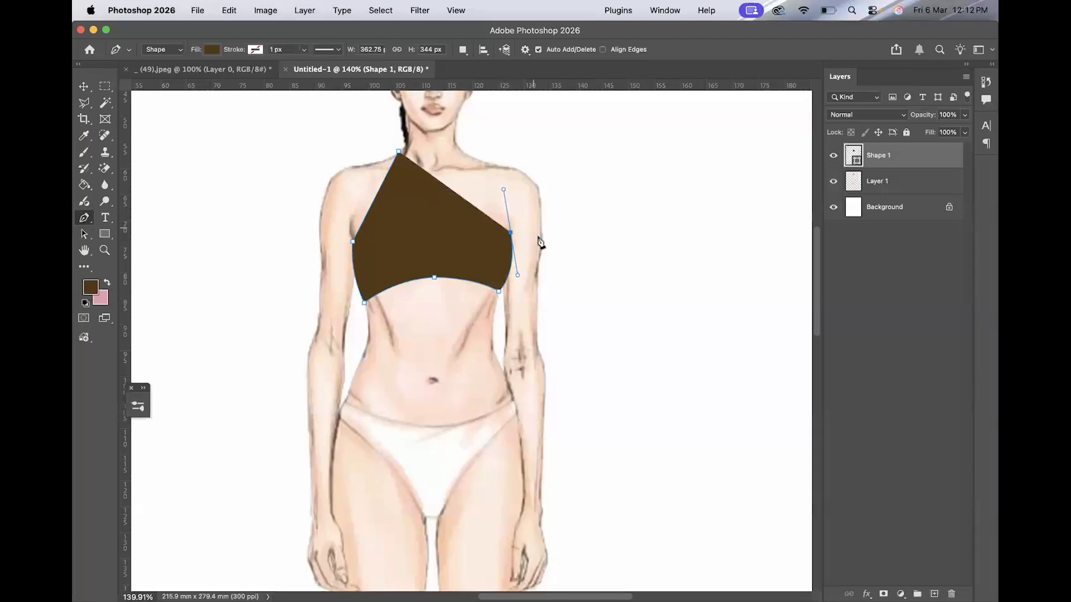
left_click(511, 233, "alt")
left_click(473, 157)
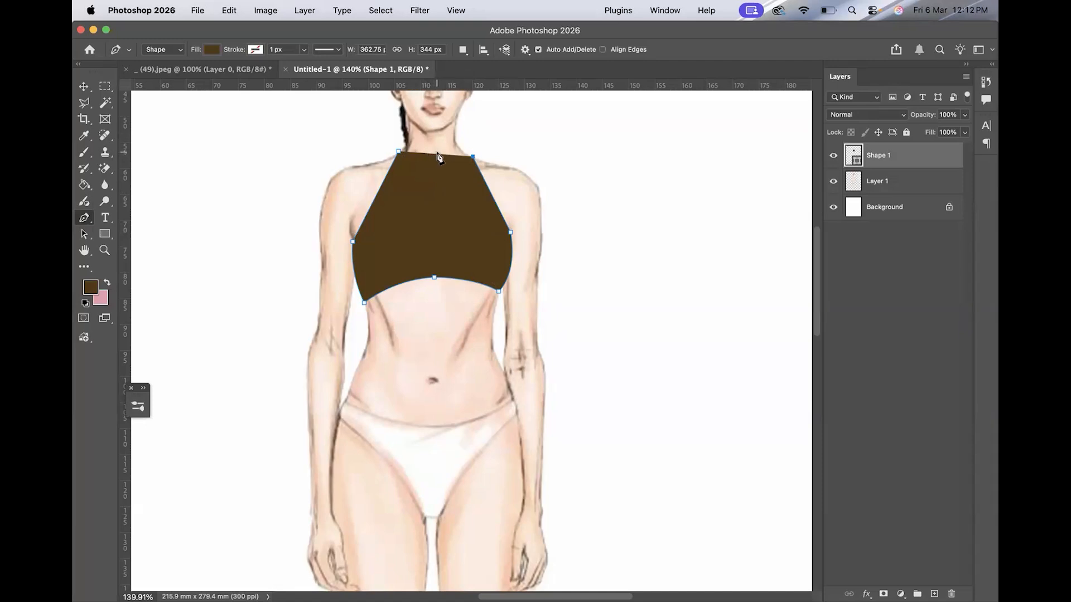
left_click(498, 234)
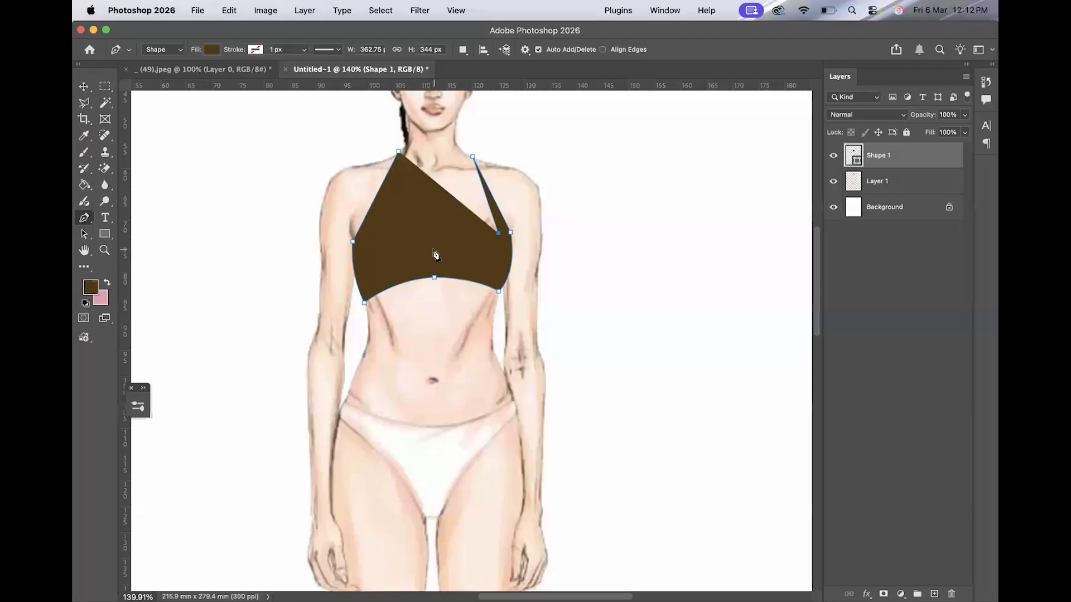
key("super+z")
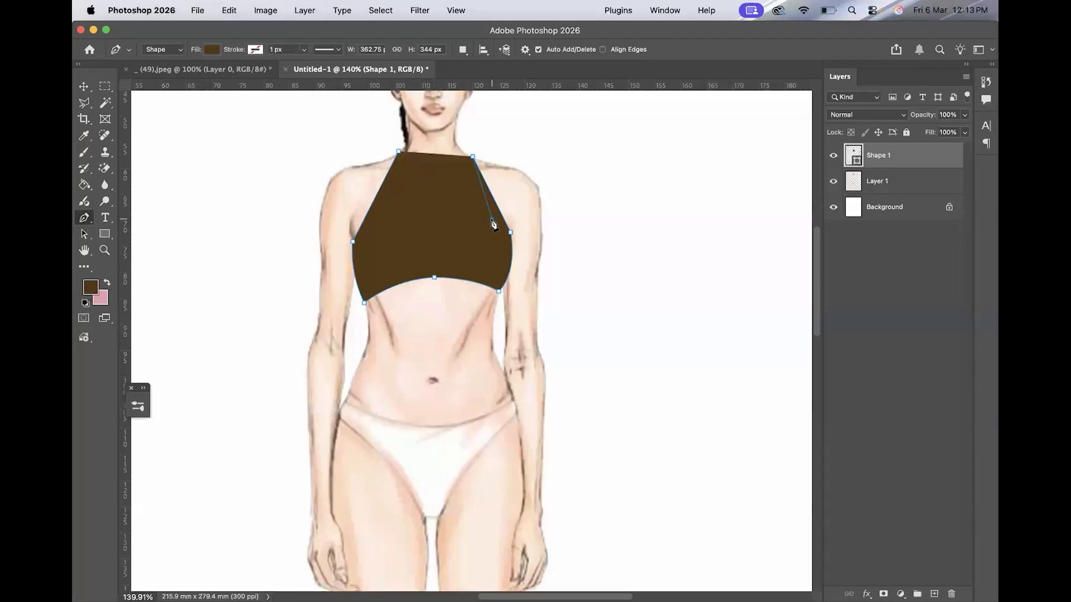
left_click(491, 220)
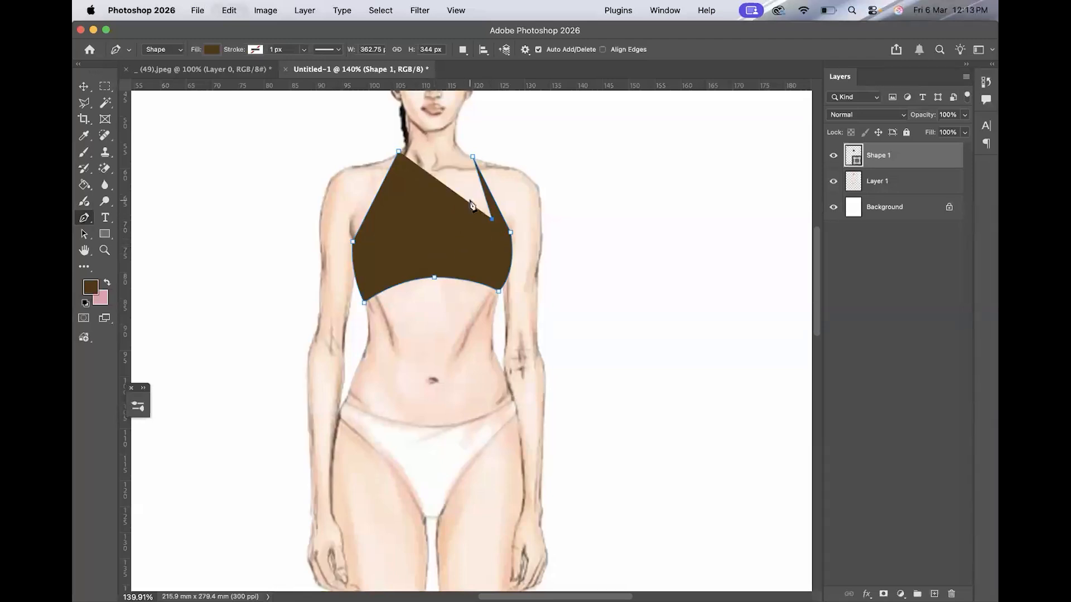
key("super+z")
- Trace the narrow straps and a scooped neckline between them, closing the halter top's outline at the braid-side neck
scroll(462, 221, "up", 5)
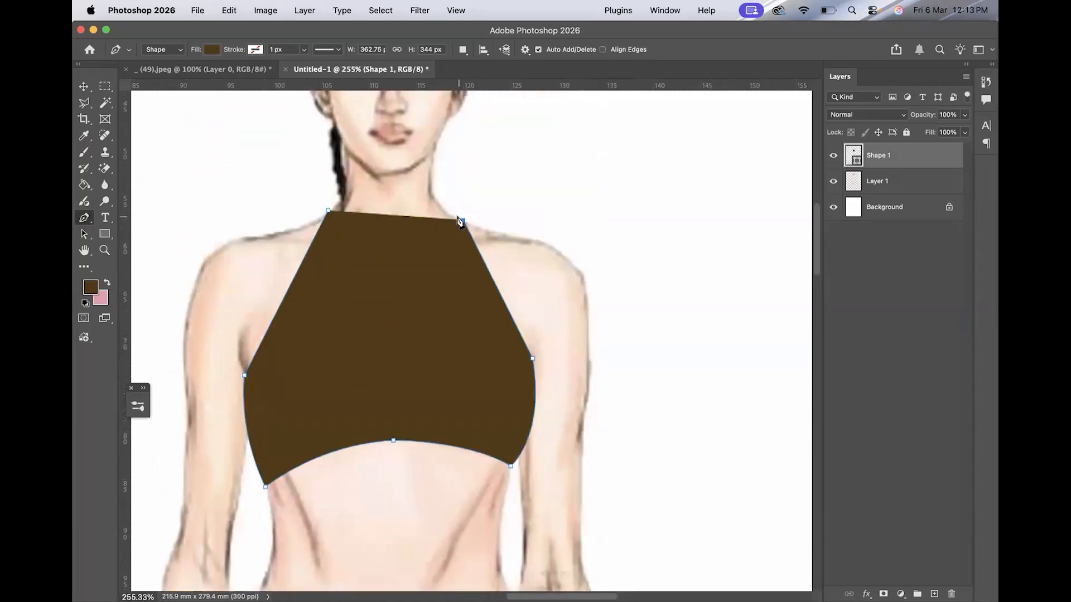
left_click(454, 215)
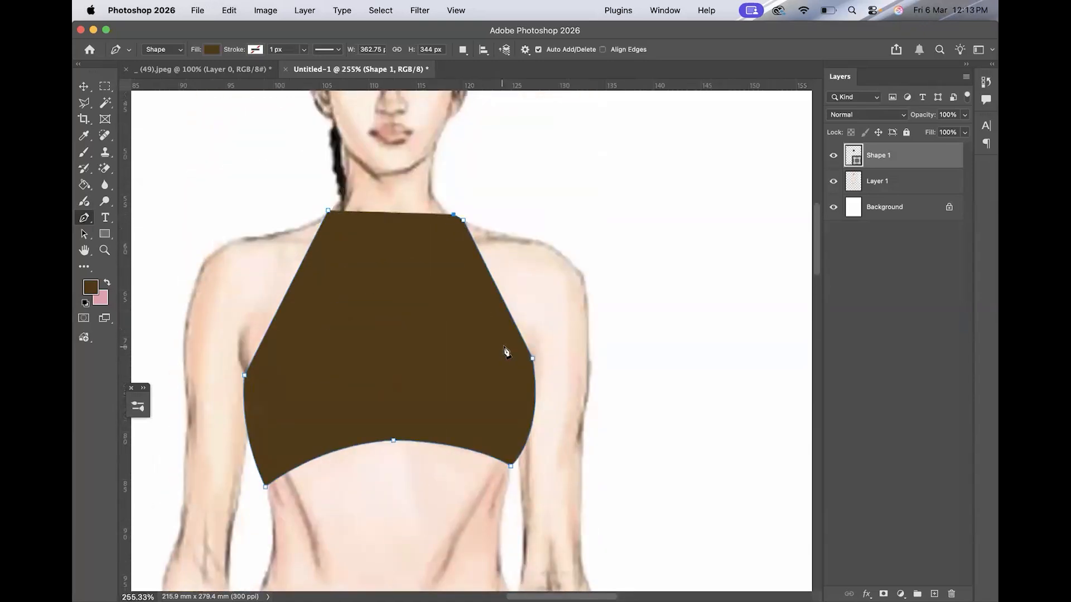
left_click(506, 349)
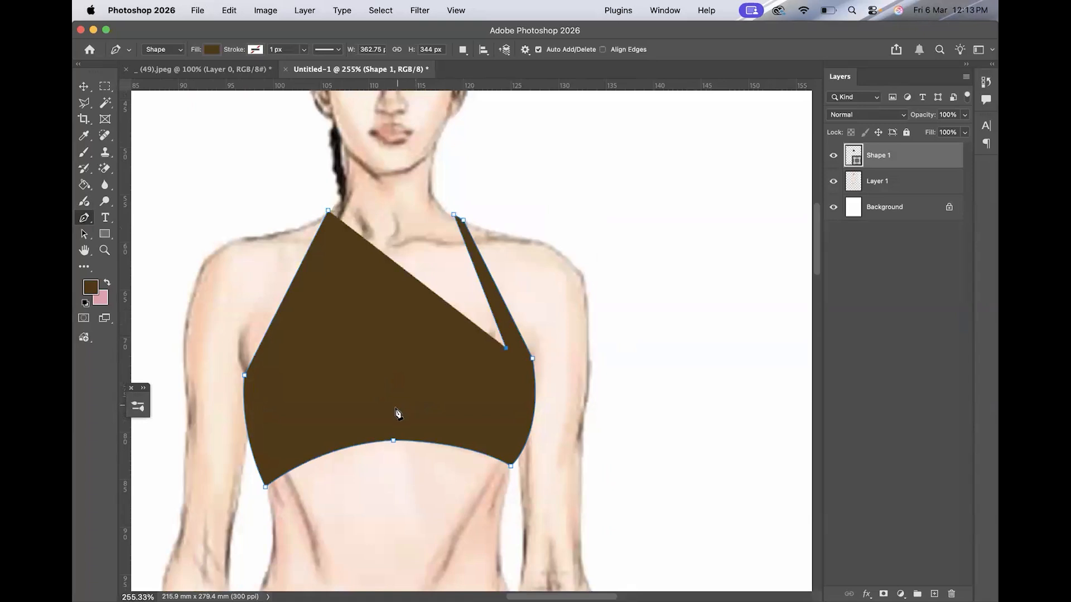
left_click_drag(395, 408, 309, 411)
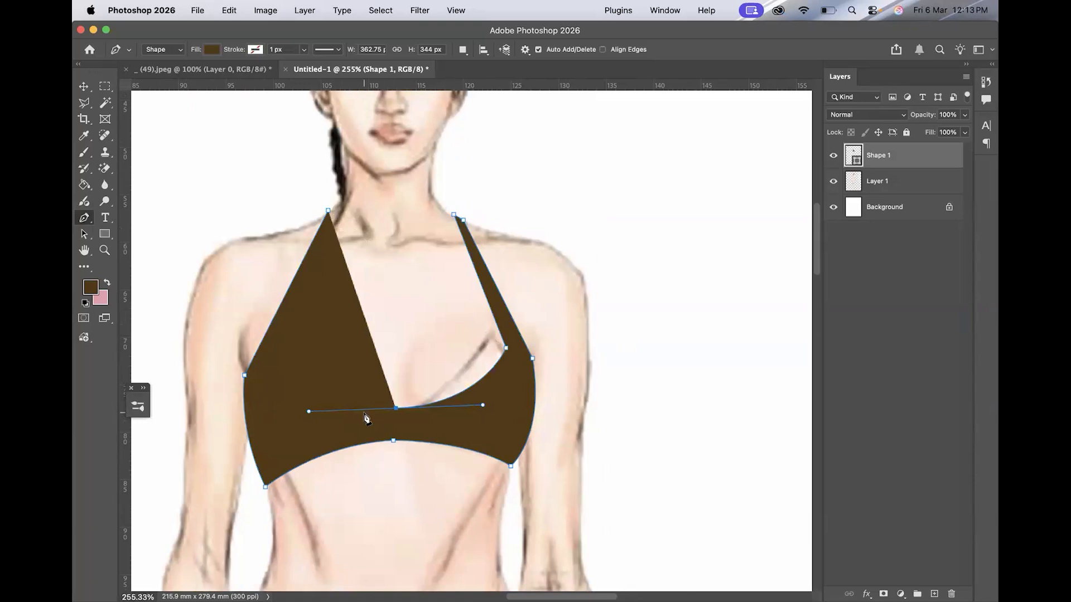
left_click(396, 410)
left_click_drag(275, 370, 263, 337)
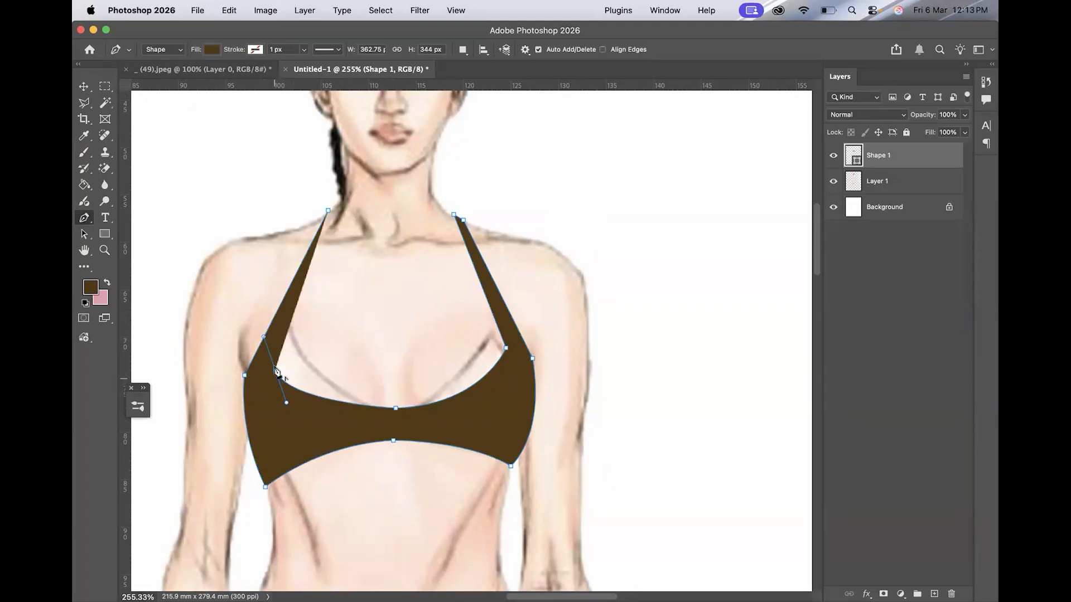
left_click(330, 210)
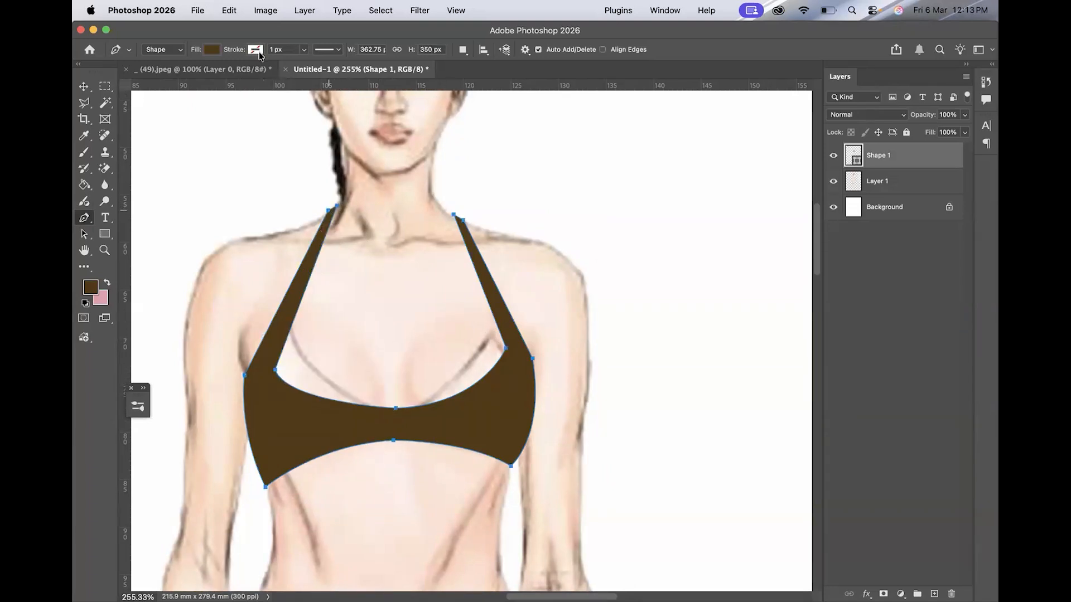
- Give the halter top shape a dark red fill and a black stroke
left_click(213, 49)
left_click(212, 115)
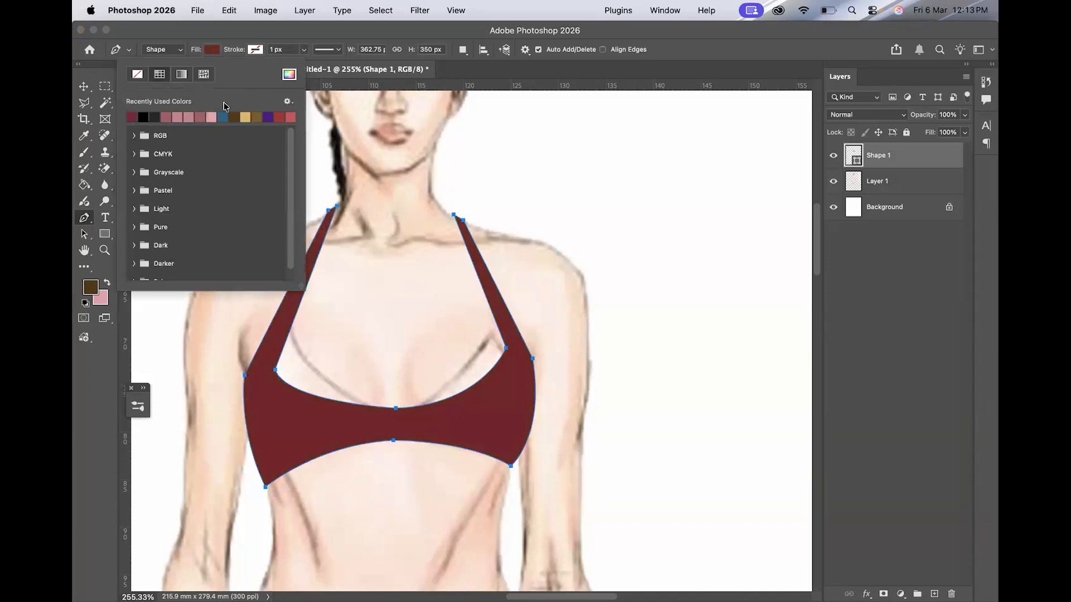
left_click(187, 117)
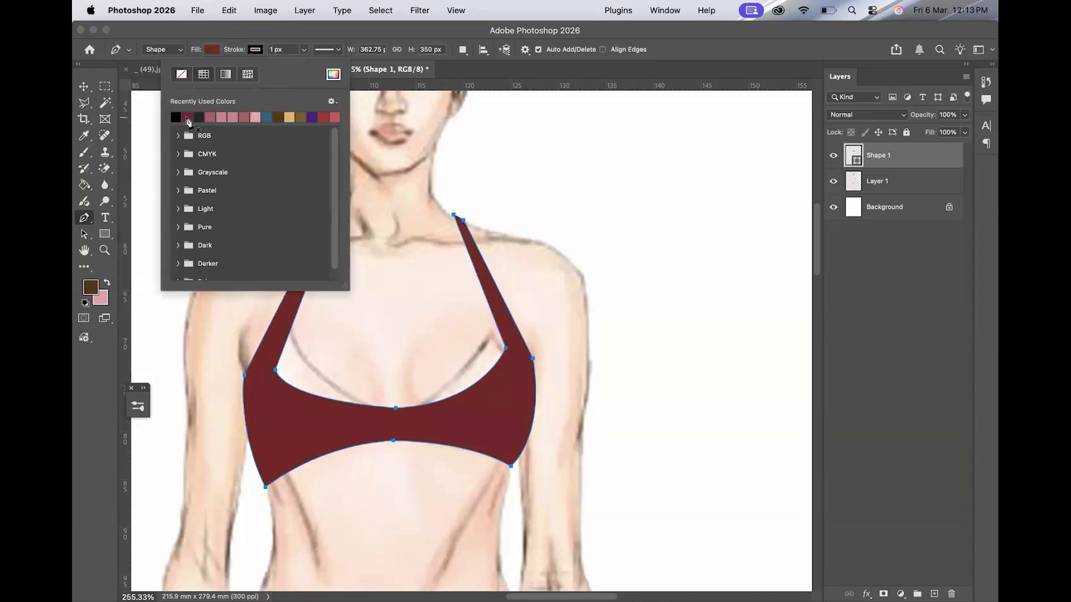
key("Return")
- Rename the halter top's shape layer as top
key("super+0")
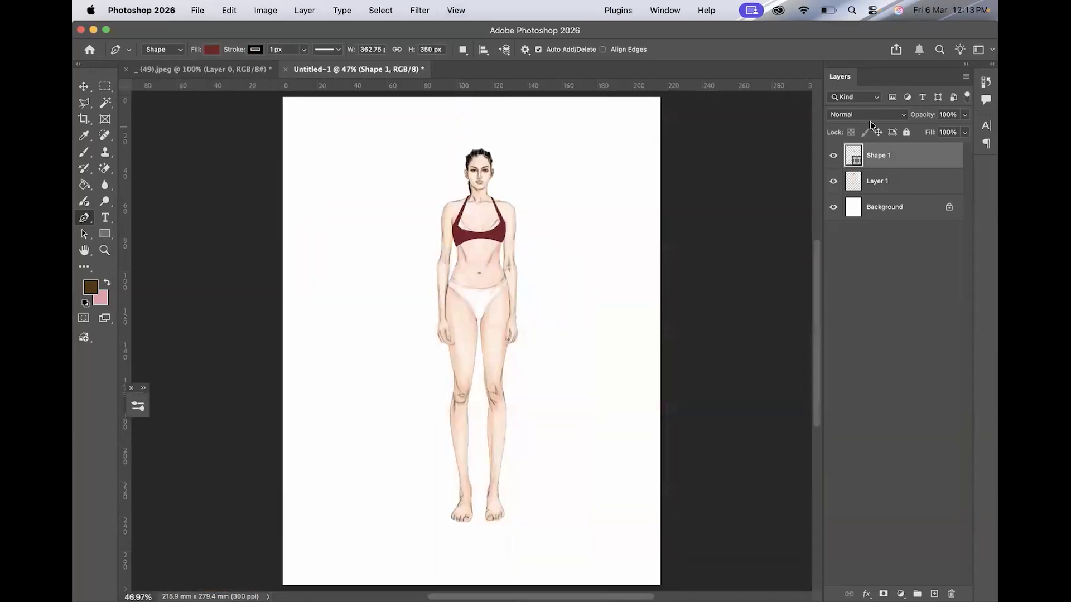
double_click(877, 155)
type("top")
key("Return")
- Draw a pointed knot tail about 47 by 69 px, curving from the neckline's centre to just below the hem
scroll(654, 159, "up", 5)
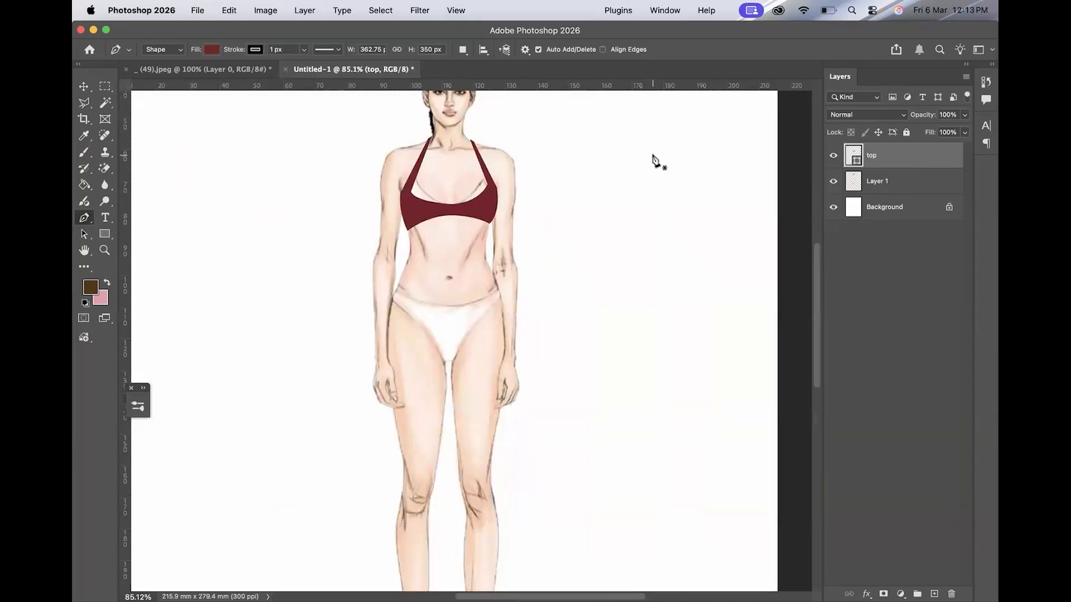
scroll(460, 196, "up", 5)
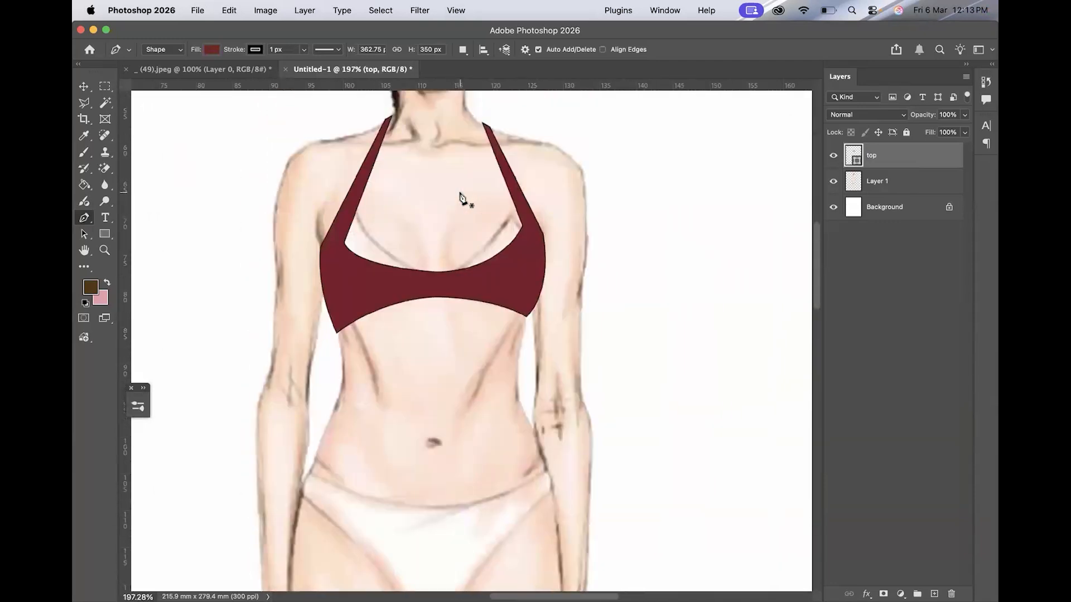
left_click(438, 276)
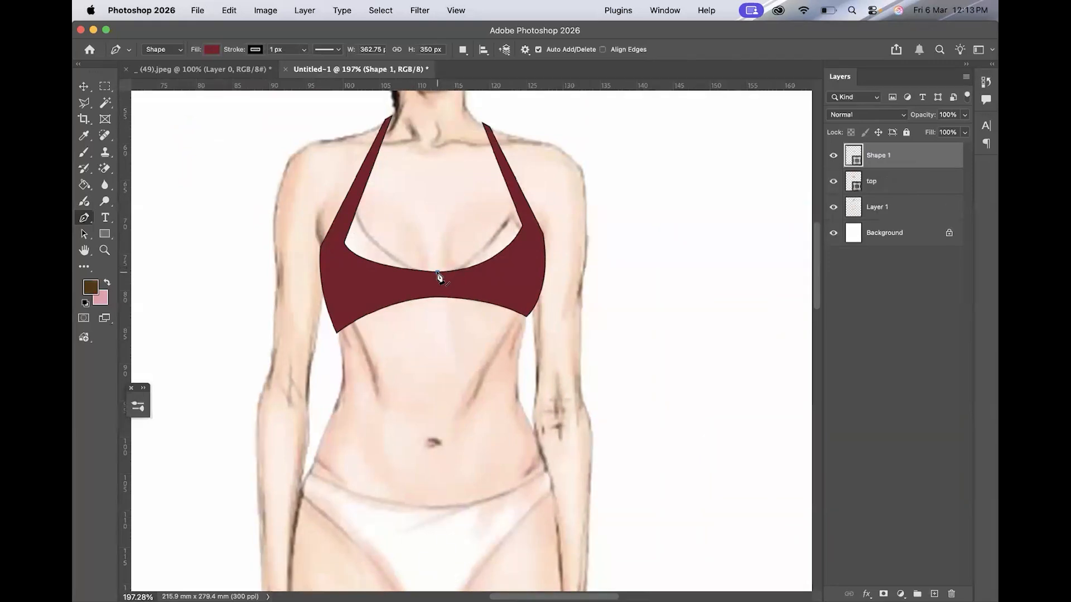
left_click(465, 315)
left_click_drag(467, 342, 466, 356)
left_click(464, 316, "alt")
left_click_drag(430, 299, 407, 300)
key("Return")
key("super+z")
scroll(481, 306, "up", 3)
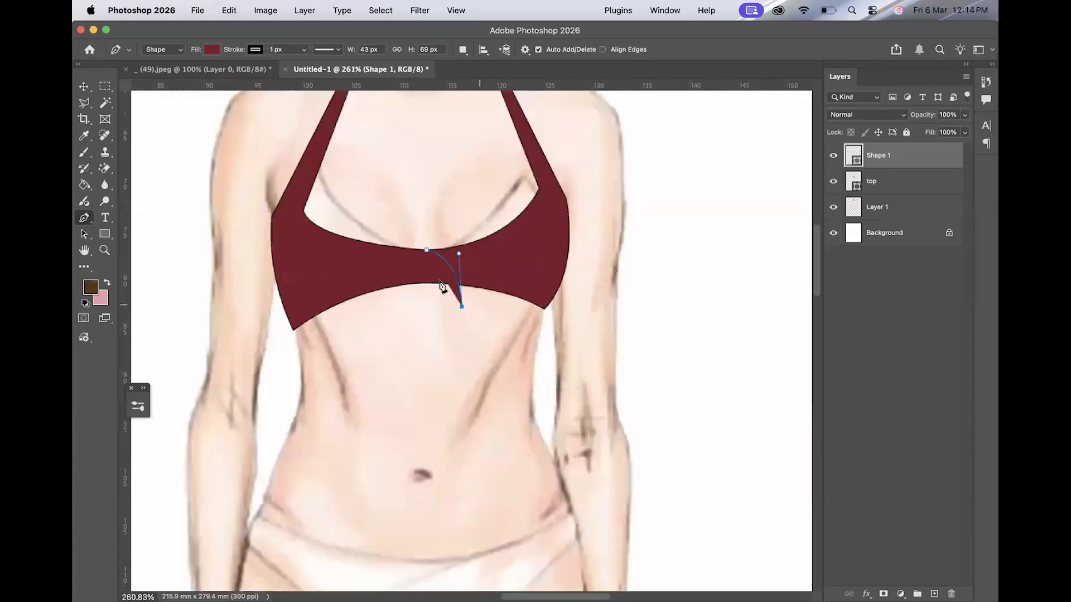
left_click_drag(423, 283, 403, 284)
key("Return")
- Draw a second curved knot tail about 57 by 56 px, hanging from the hem's centre toward the opposite side
left_click(410, 285)
left_click_drag(391, 329, 398, 349)
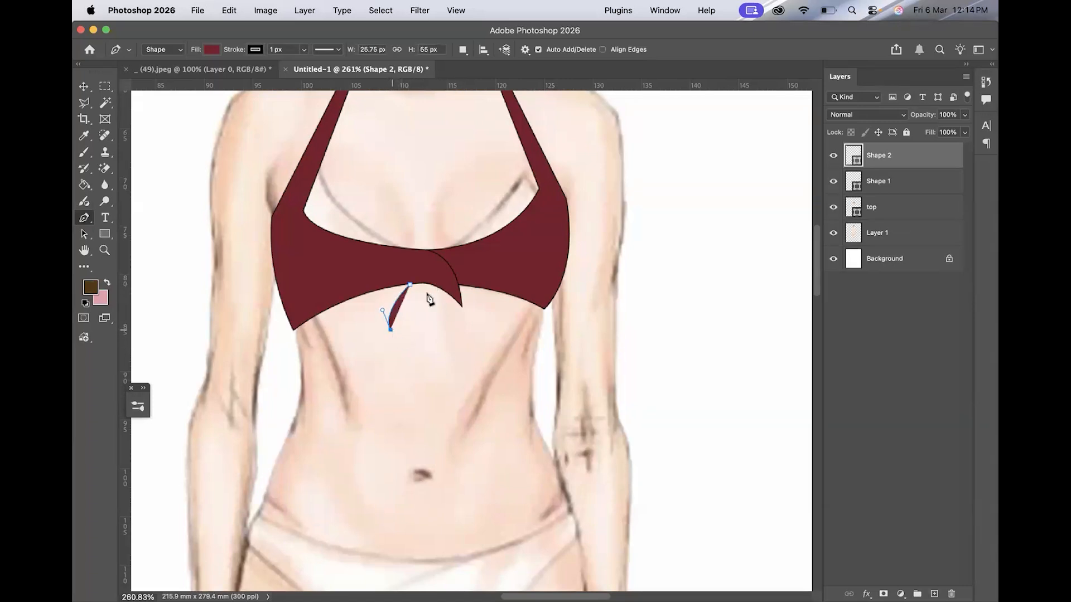
left_click(436, 286)
left_click_drag(449, 286, 454, 288)
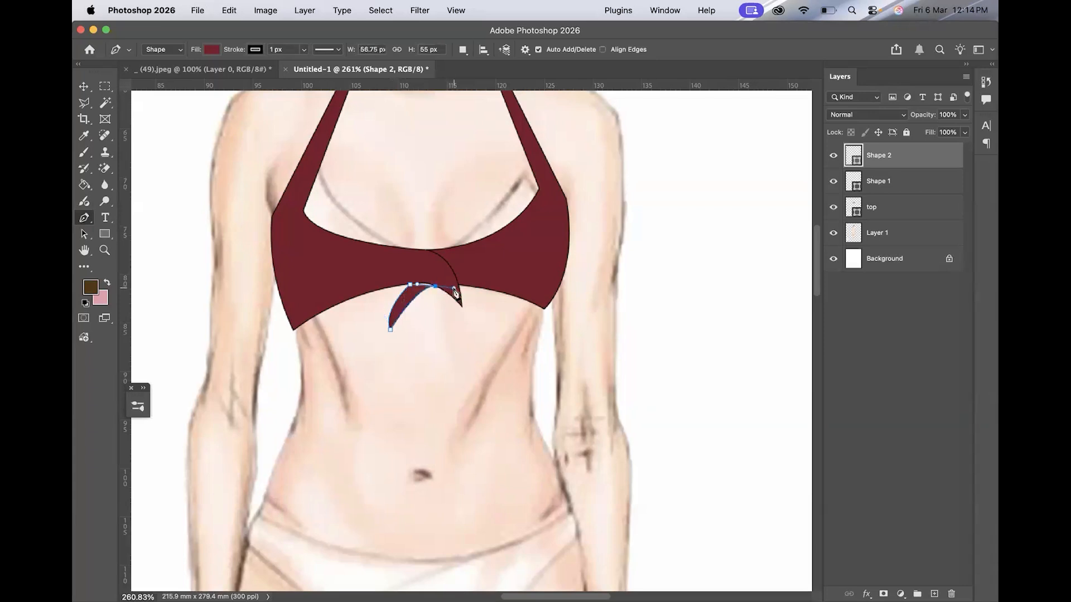
scroll(453, 281, "up", 2)
scroll(454, 286, "up", 2)
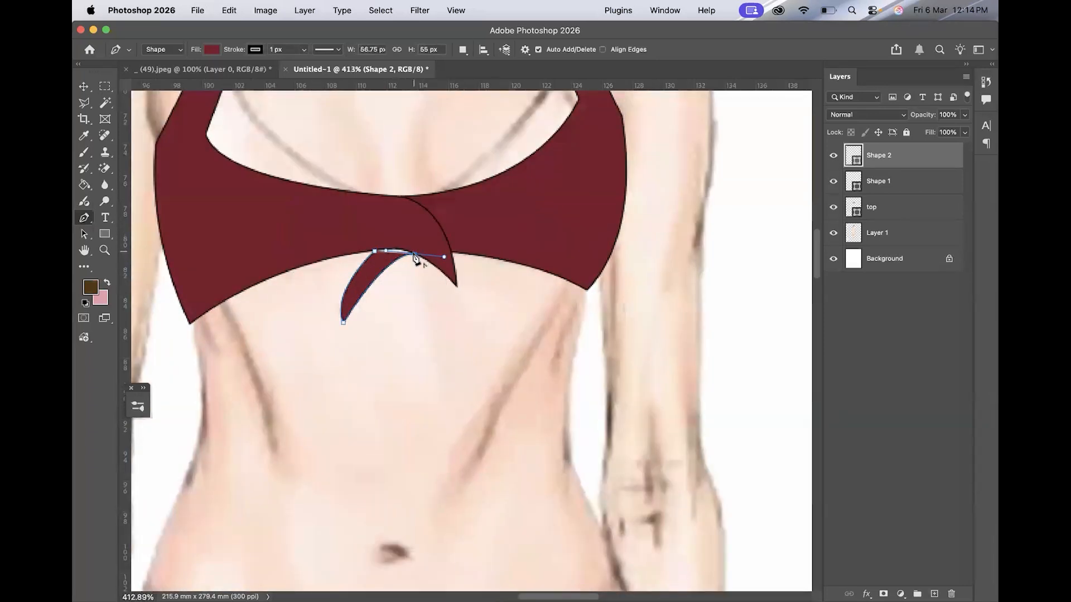
left_click_drag(375, 252, 350, 261)
- Rename both knot tail shape layers as knot
key("super+0")
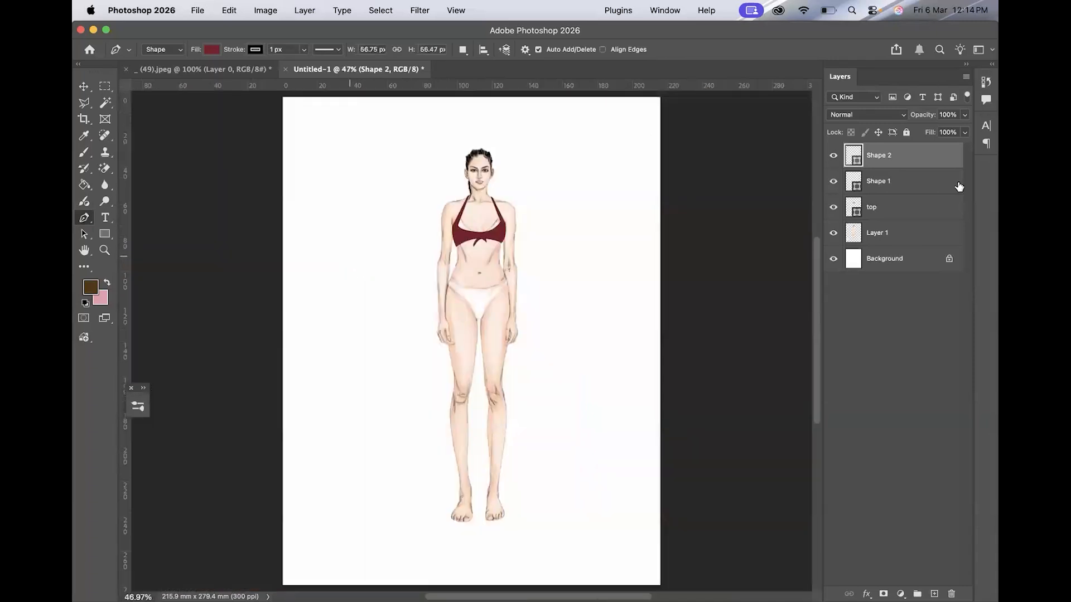
type("knot")
key("Return")
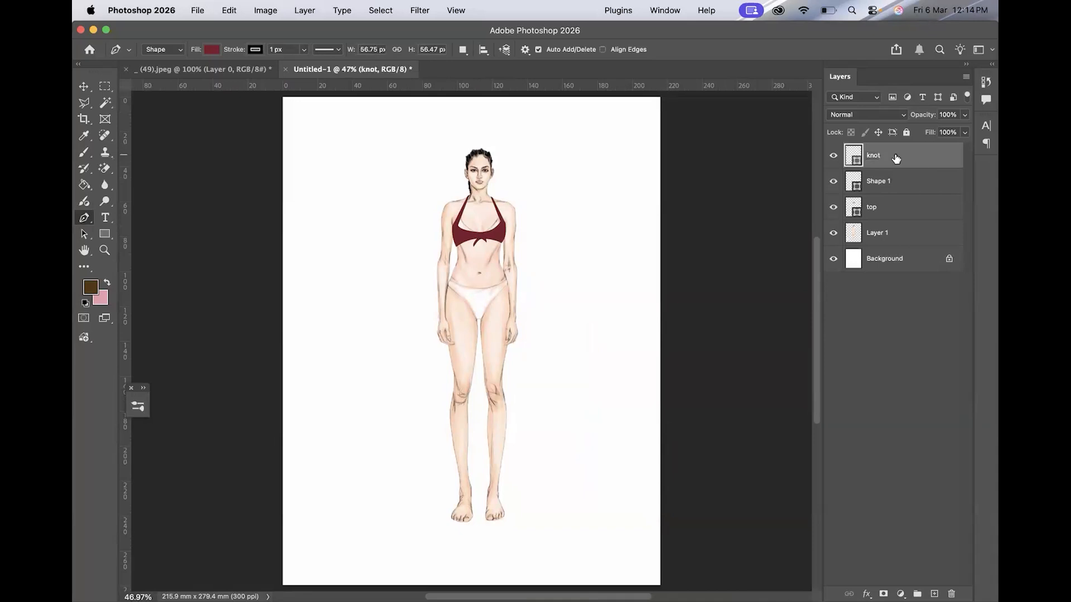
double_click(880, 181)
type("knot")
key("Return")
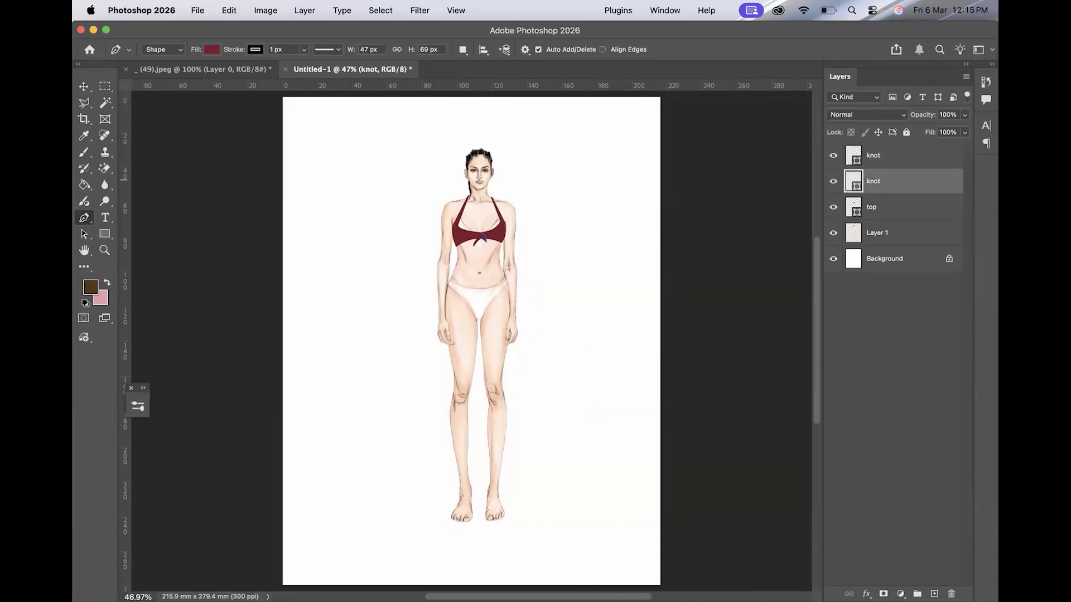
- Select the figure's Layer 1 and open the orange-patterned premium_vector JPEG from the Downloads folder
left_click(921, 238)
scroll(562, 232, "up", 5)
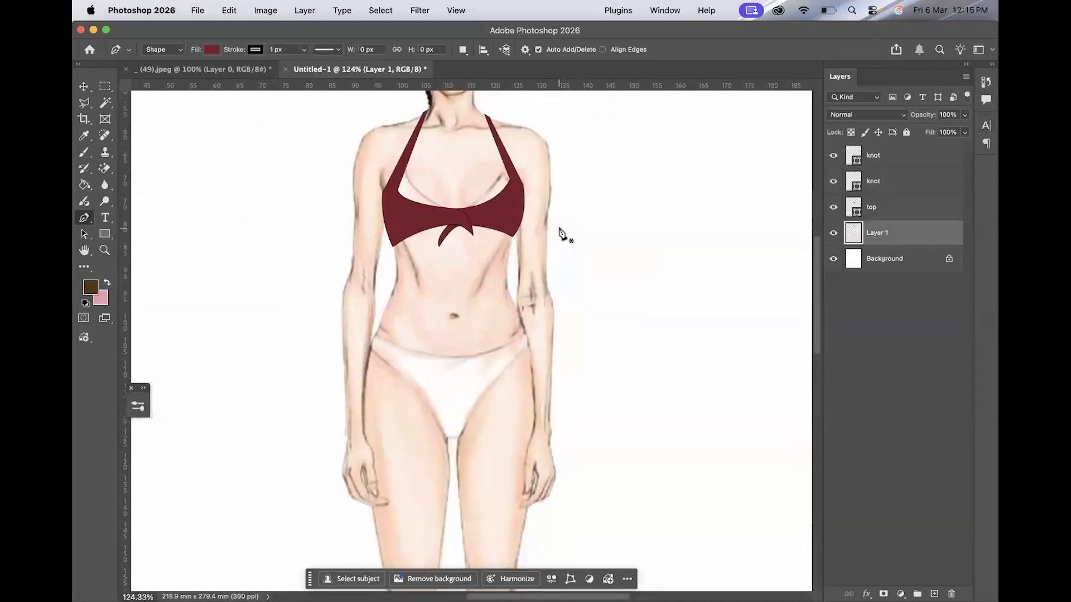
mouse_move(804, 582)
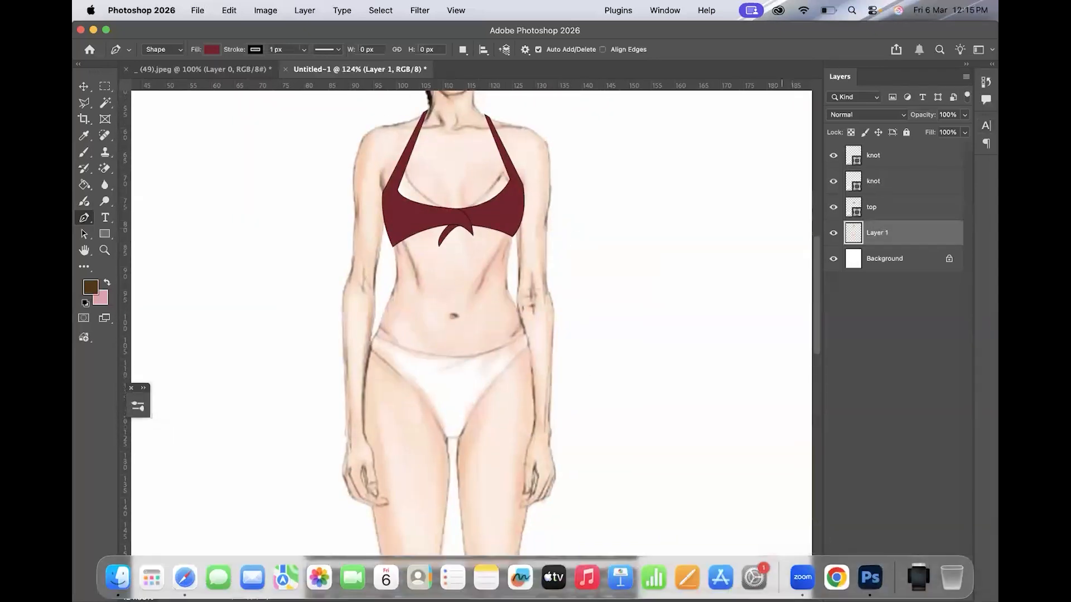
key("super+o")
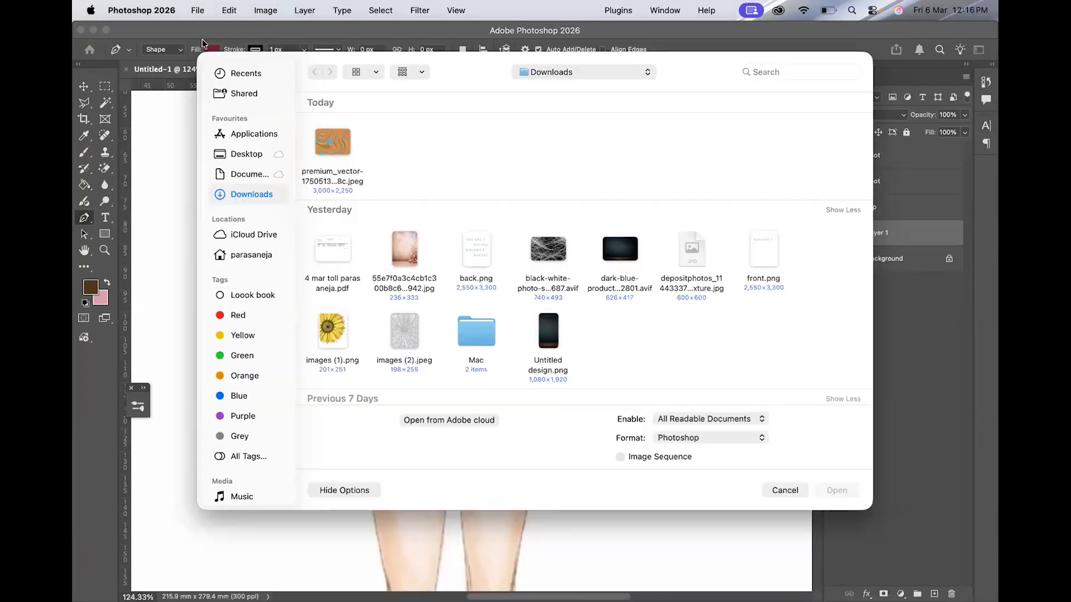
double_click(327, 139)
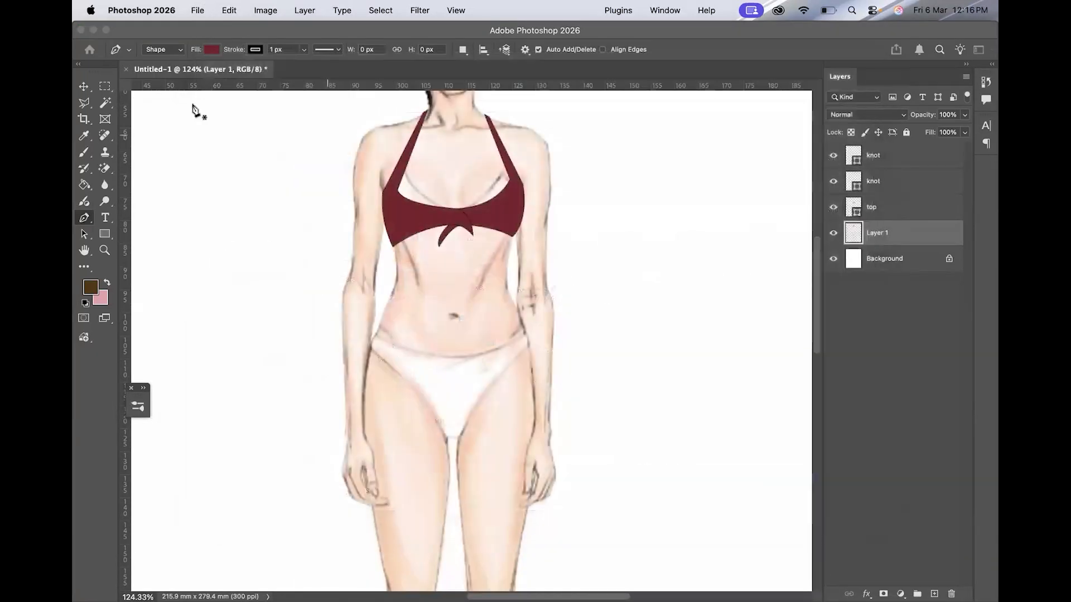
- Copy the orange pattern image into the Untitled-1 figure document with the Move tool
left_click(85, 88)
left_click_drag(436, 259, 578, 221)
scroll(580, 222, "up", 5)
scroll(580, 222, "down", 6)
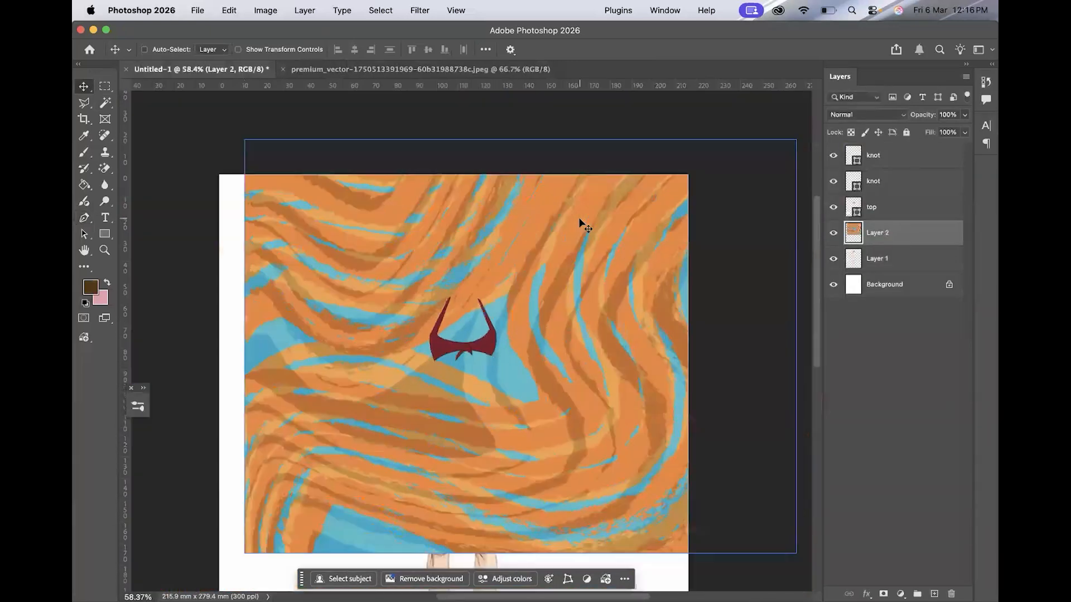
- Scale the orange pattern layer down with Free Transform and place it over the figure's chest, covering the halter top
key("super+t")
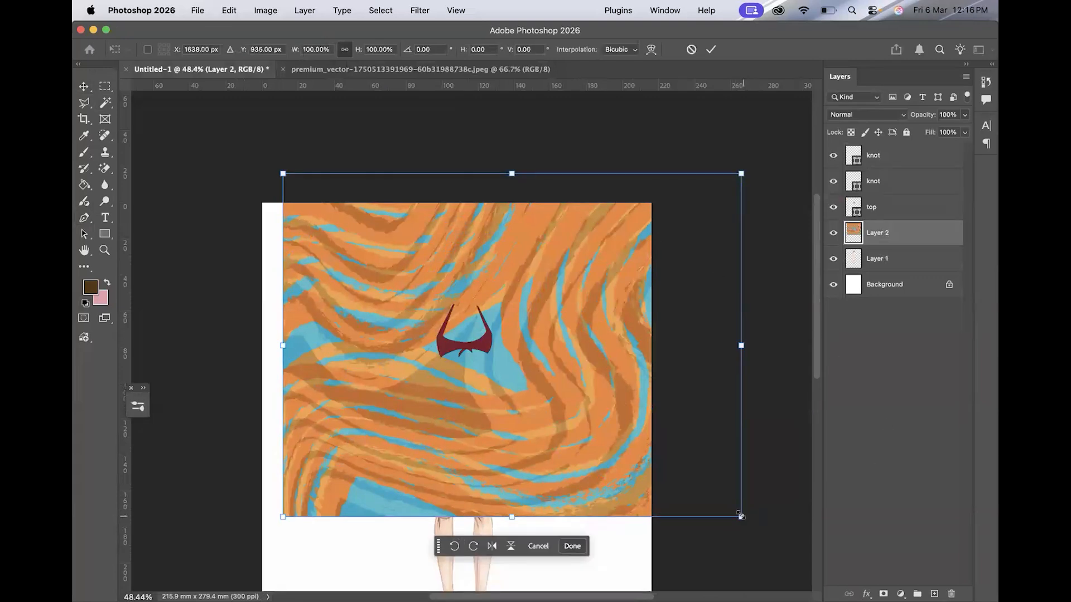
left_click_drag(740, 515, 644, 459)
left_click_drag(603, 415, 384, 238)
left_click_drag(318, 215, 451, 332)
left_click_drag(519, 291, 475, 324)
key("Return")
- Place the pattern Layer 2 directly above the top shape layer and clip it to that shape
left_click_drag(877, 233, 877, 205)
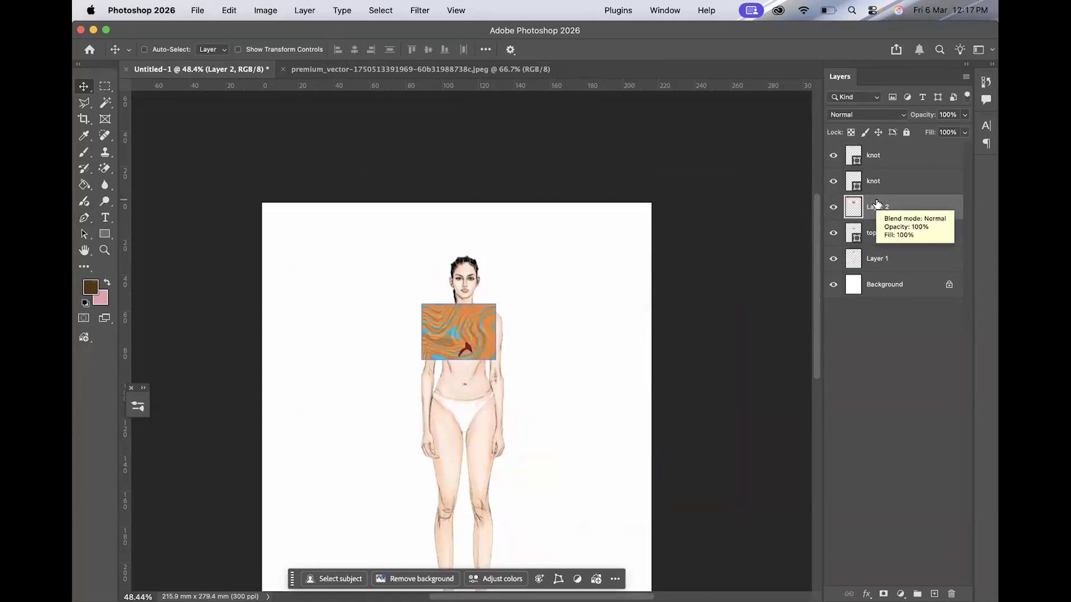
right_click(876, 204)
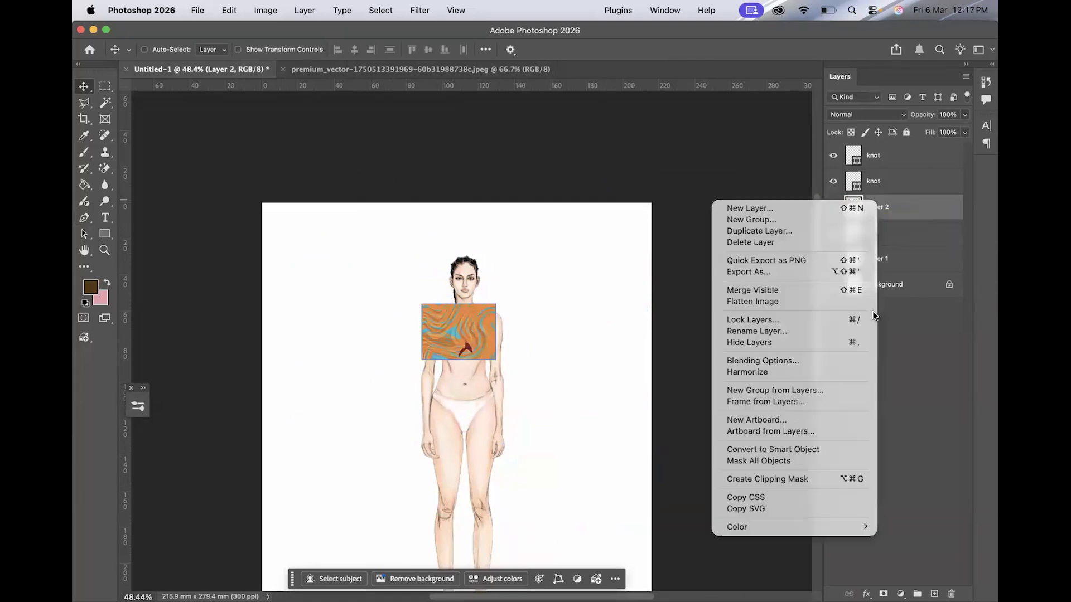
left_click(785, 477)
key("super+equal")
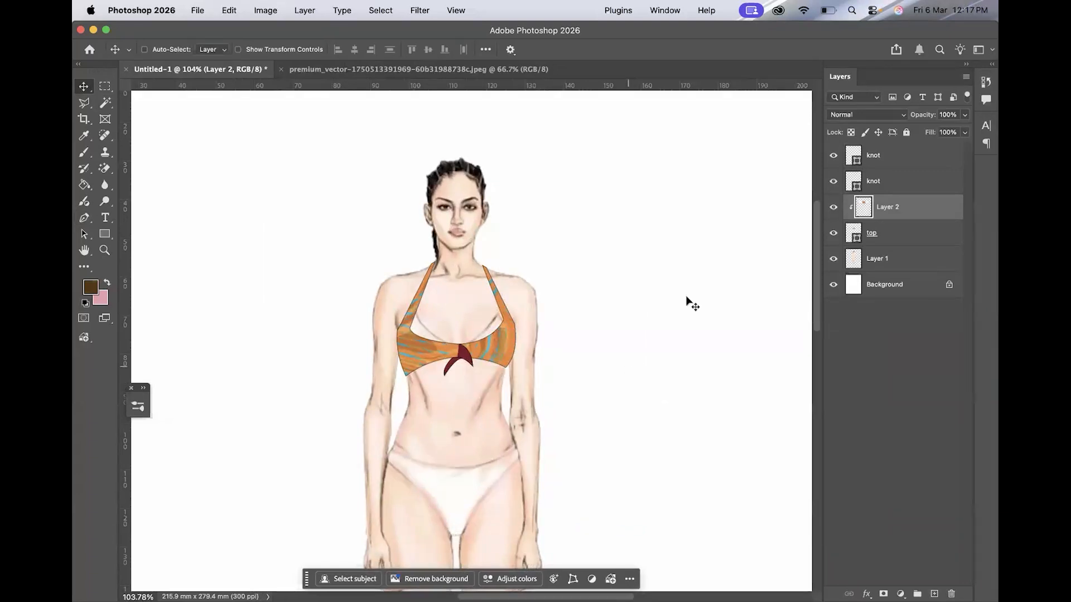
- Duplicate Layer 2 as Layer 2 copy, place it above the lower knot layer and clip it to that knot
right_click(893, 208)
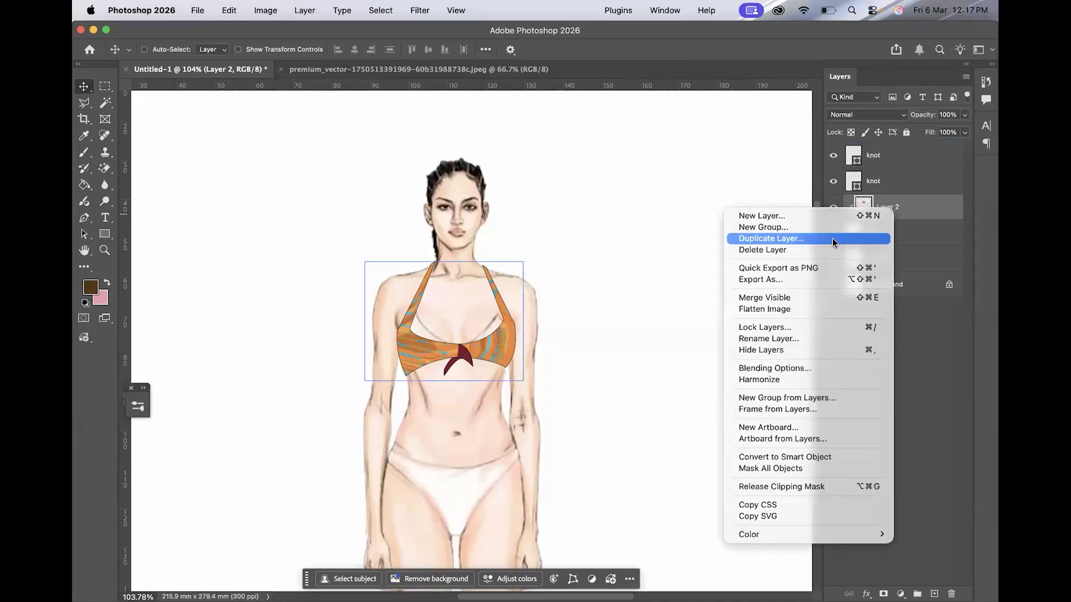
left_click(832, 239)
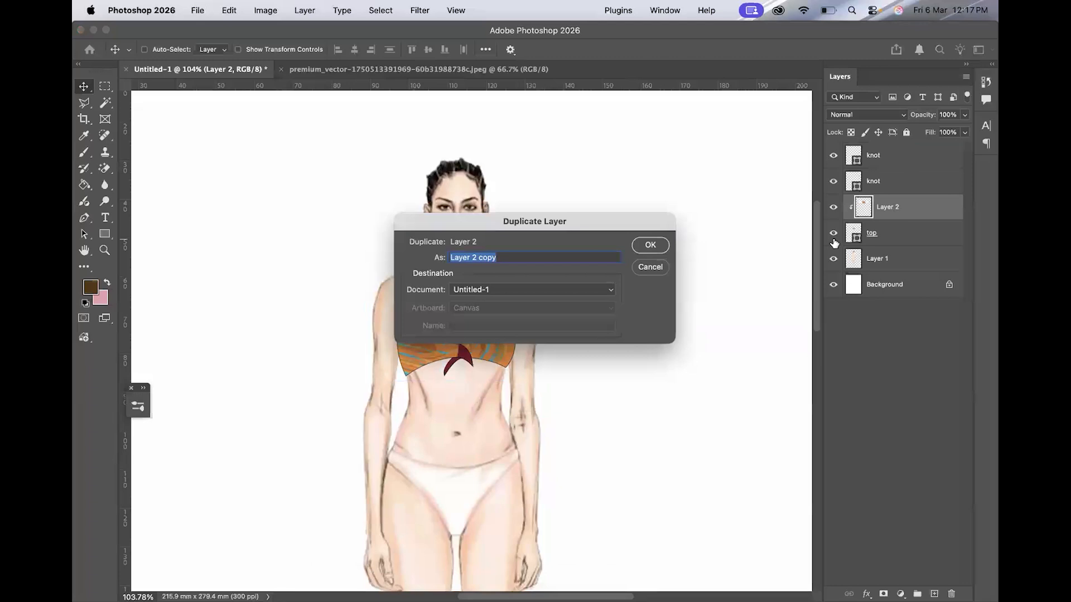
left_click(652, 246)
left_click_drag(917, 208, 921, 172)
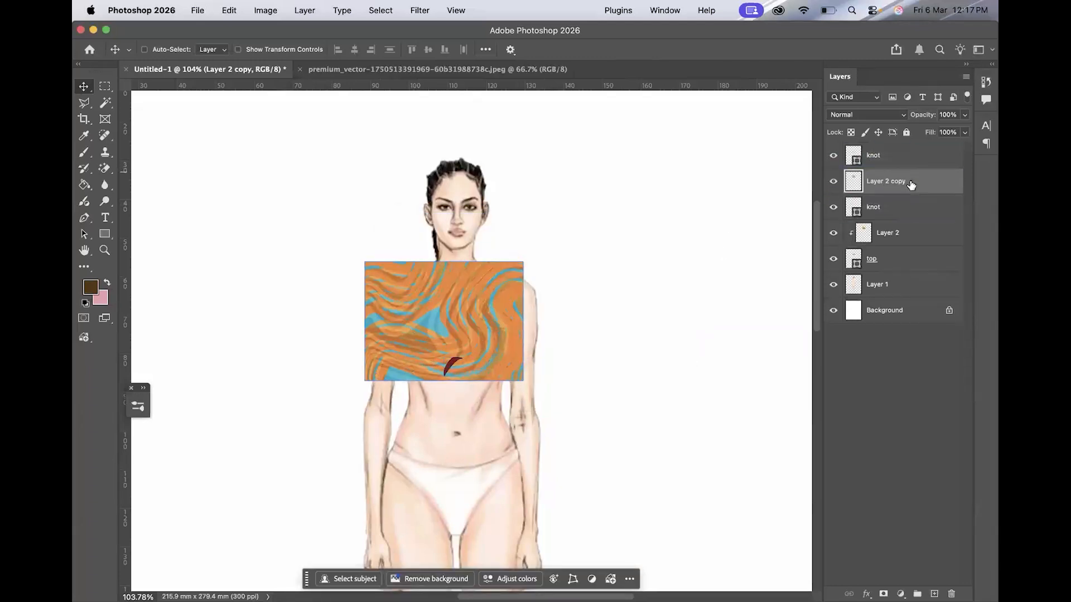
right_click(911, 180)
left_click(815, 454)
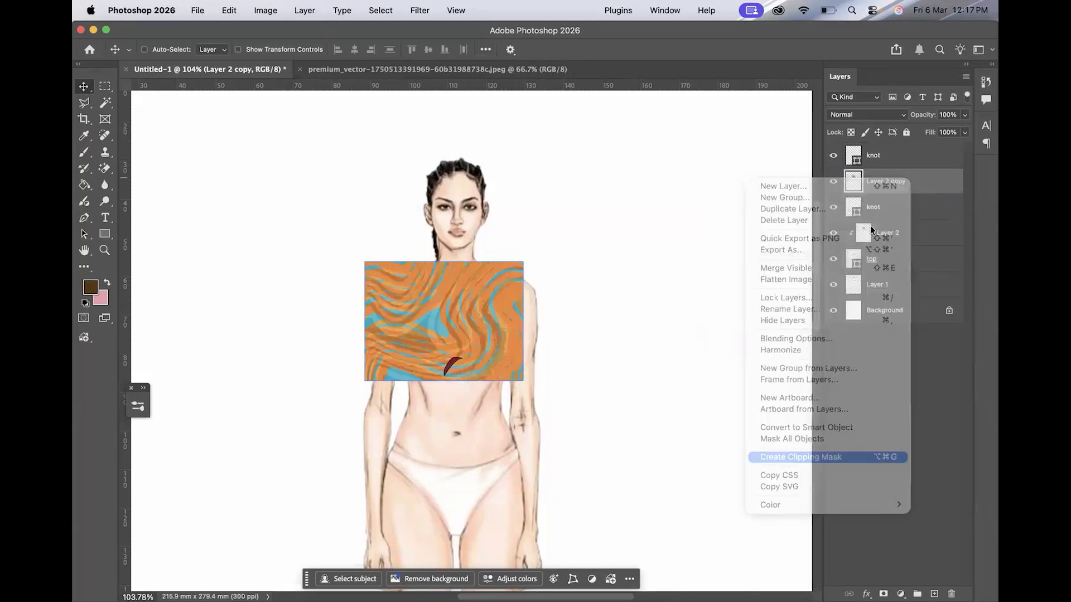
- Duplicate Layer 2 copy, place the duplicate above the upper knot layer and clip it to that knot
right_click(909, 184)
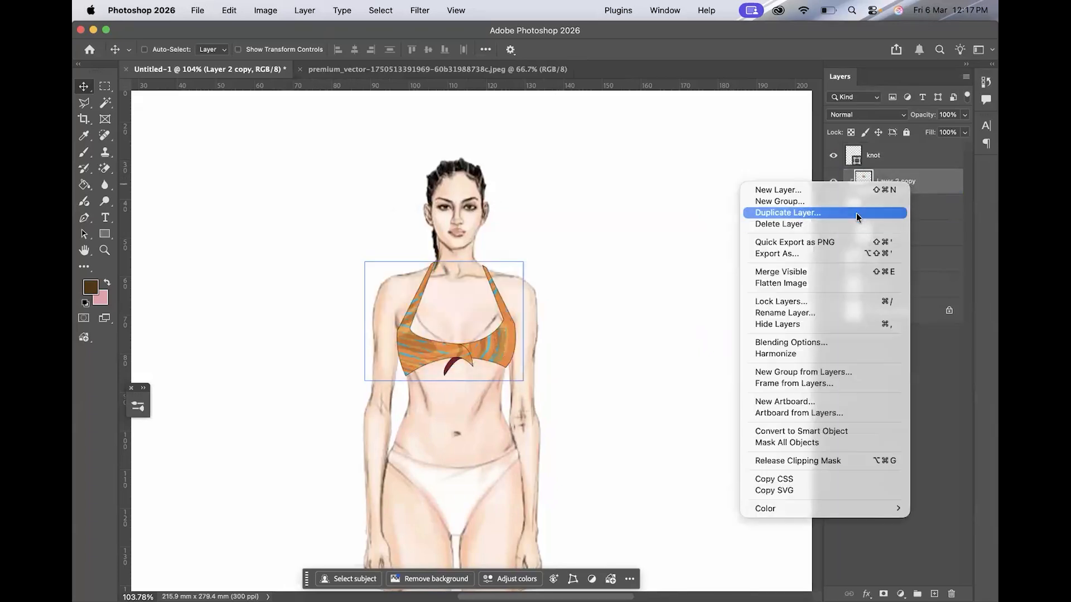
left_click(855, 214)
left_click(645, 244)
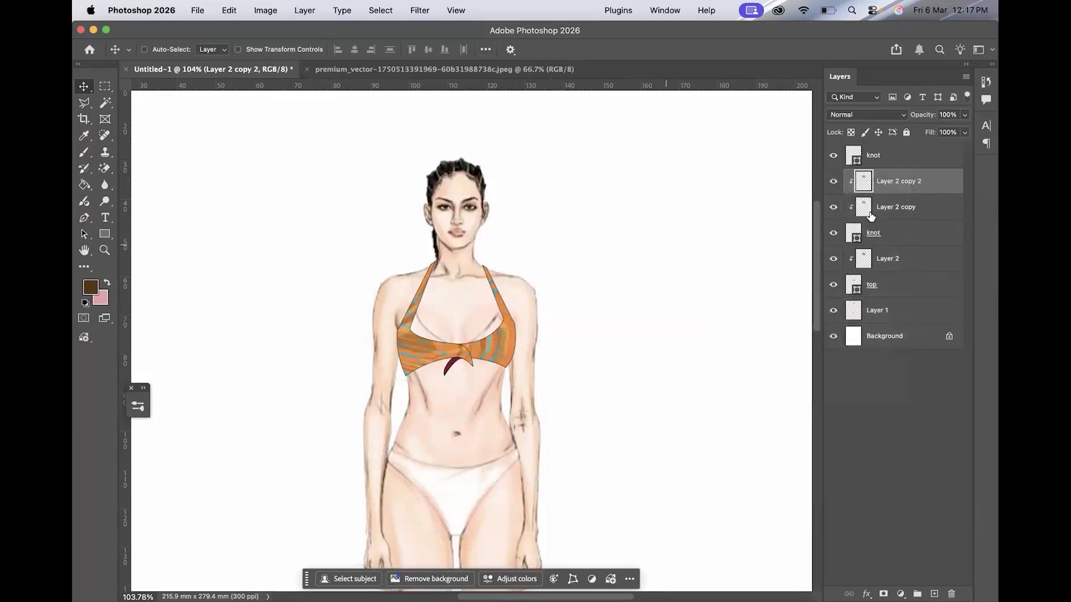
left_click_drag(912, 184, 909, 139)
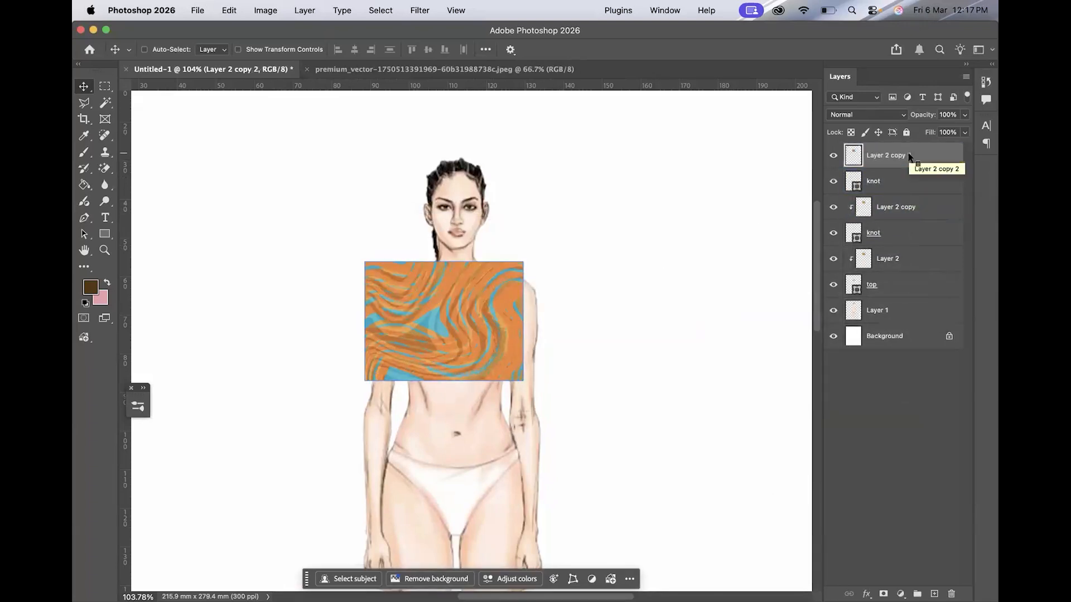
right_click(909, 156)
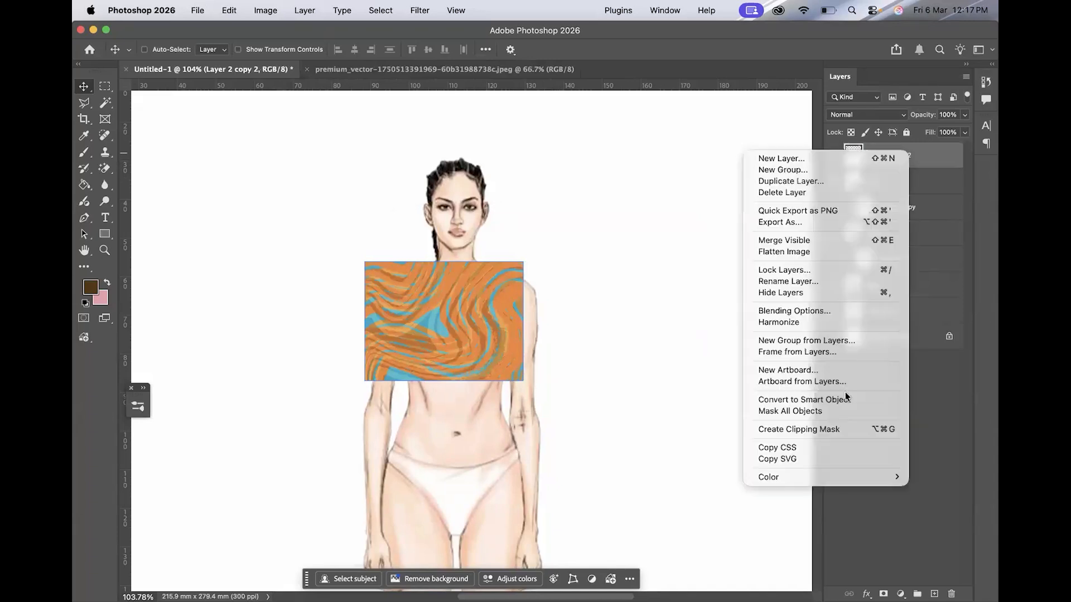
left_click(828, 428)
left_click(925, 487)
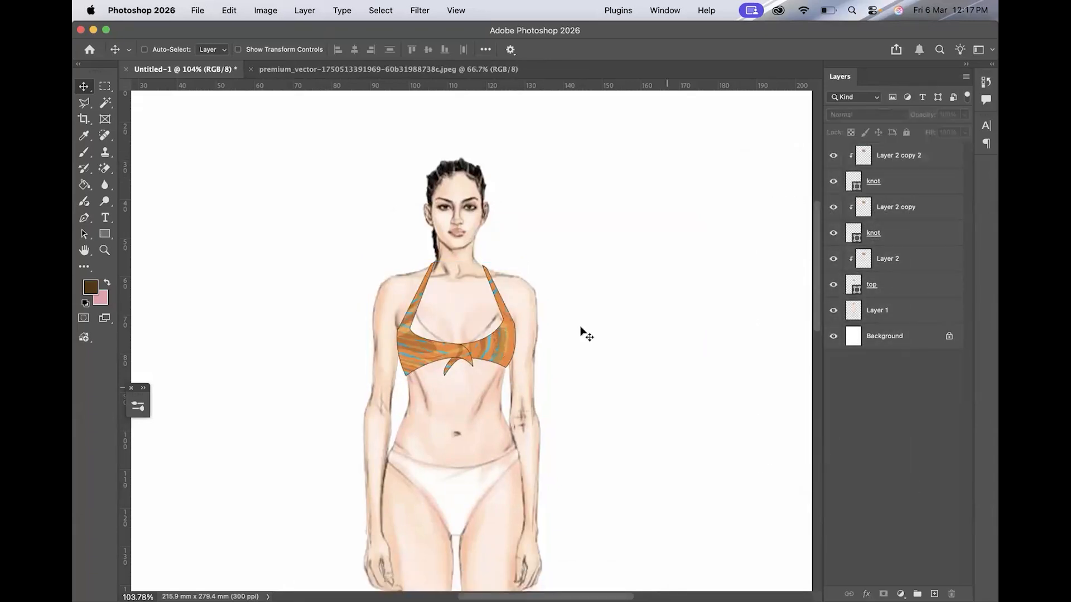
- Group all layers from Layer 2 copy 2 down to the top shape and name the group top
key("super+0")
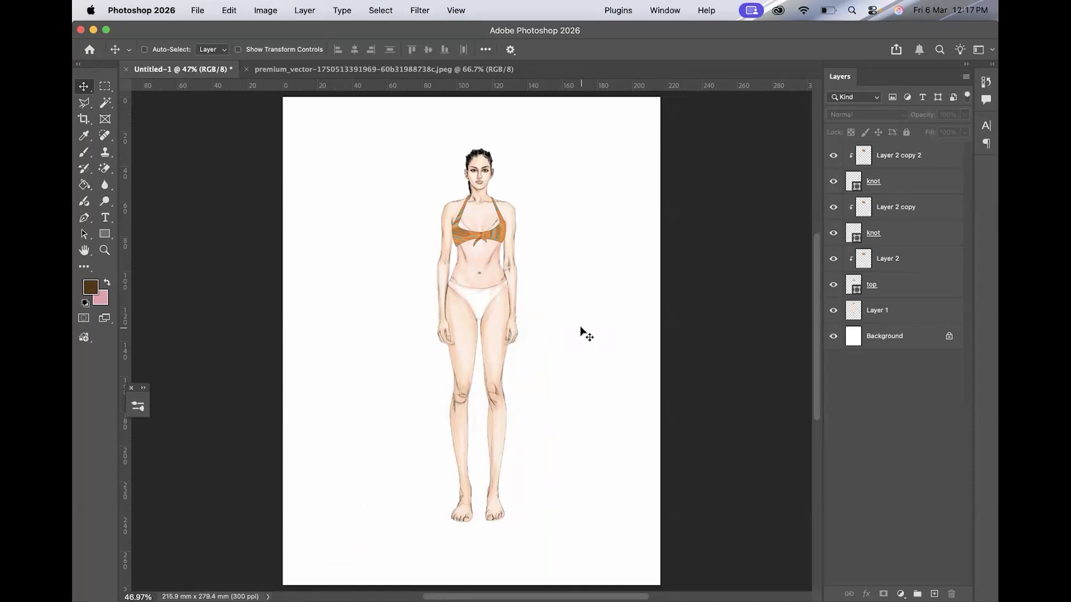
left_click(859, 158)
left_click(862, 262)
left_click(861, 293)
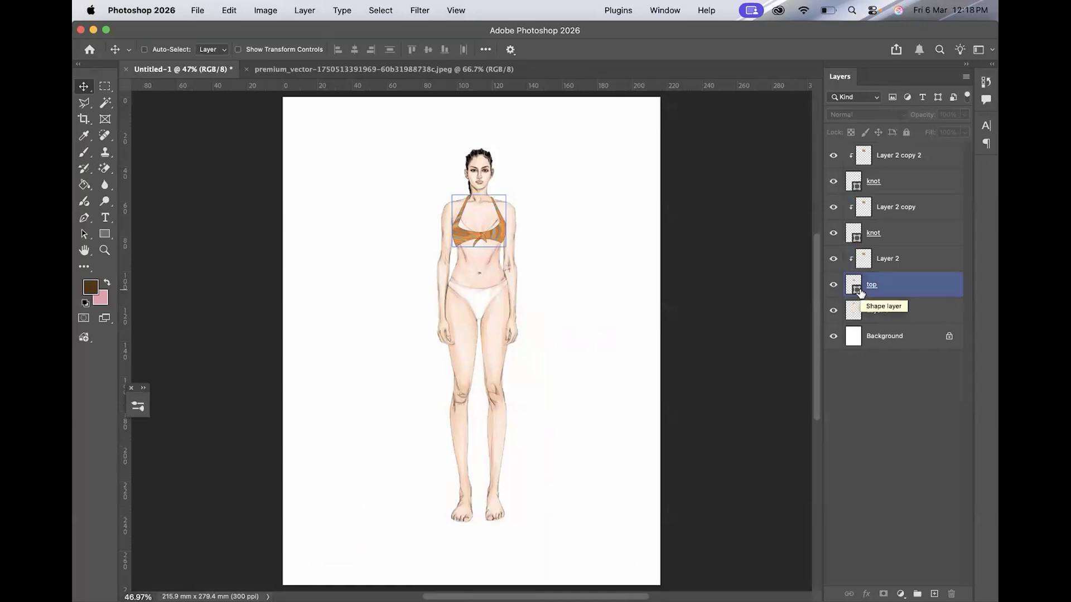
left_click(943, 160)
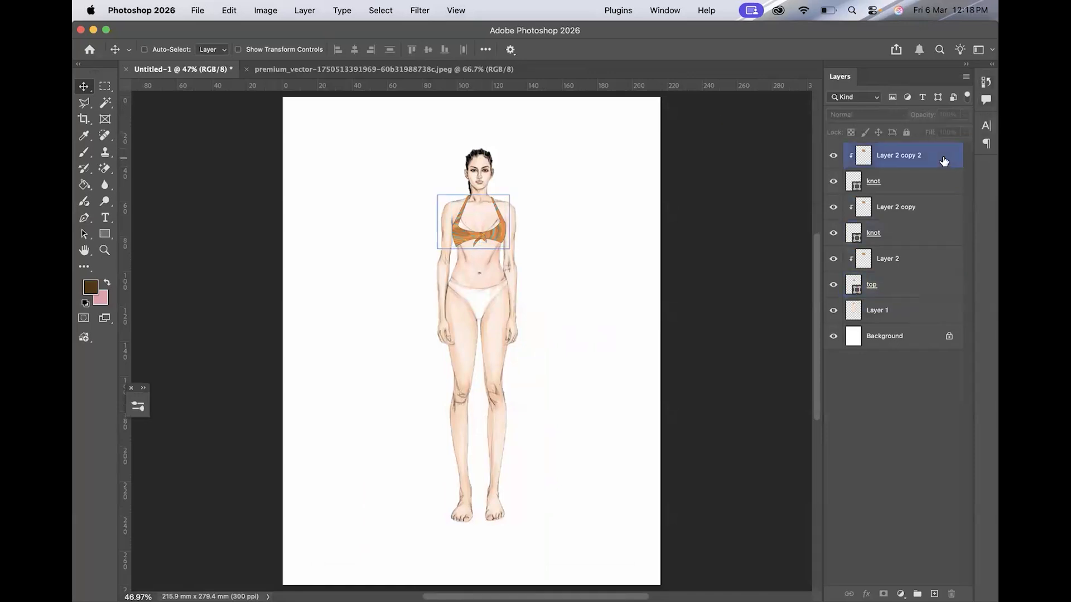
left_click_drag(943, 161, 904, 291)
left_click(903, 291, "shift")
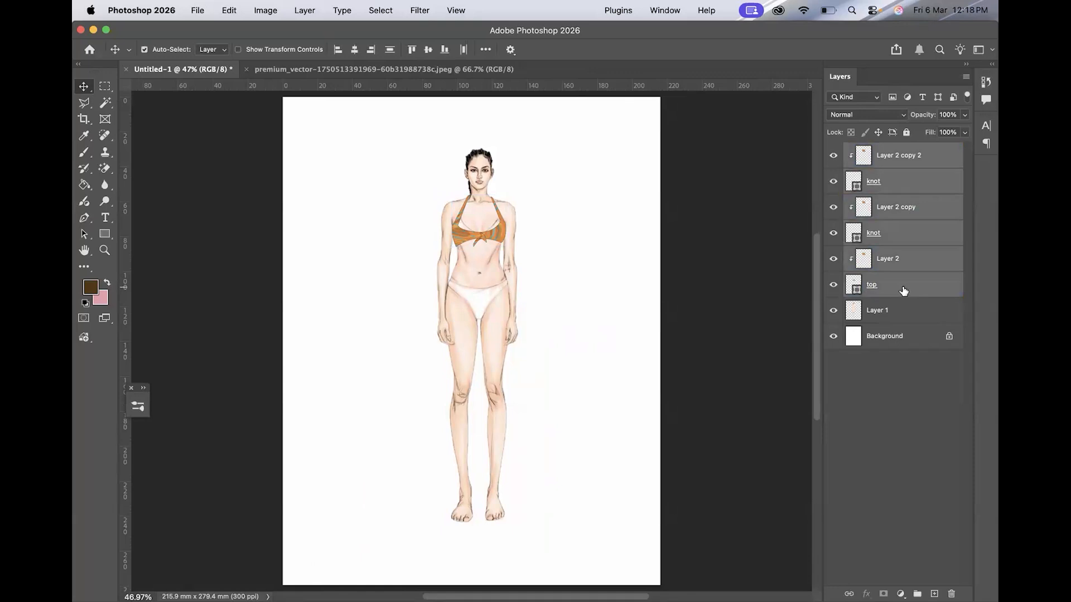
key("super+g")
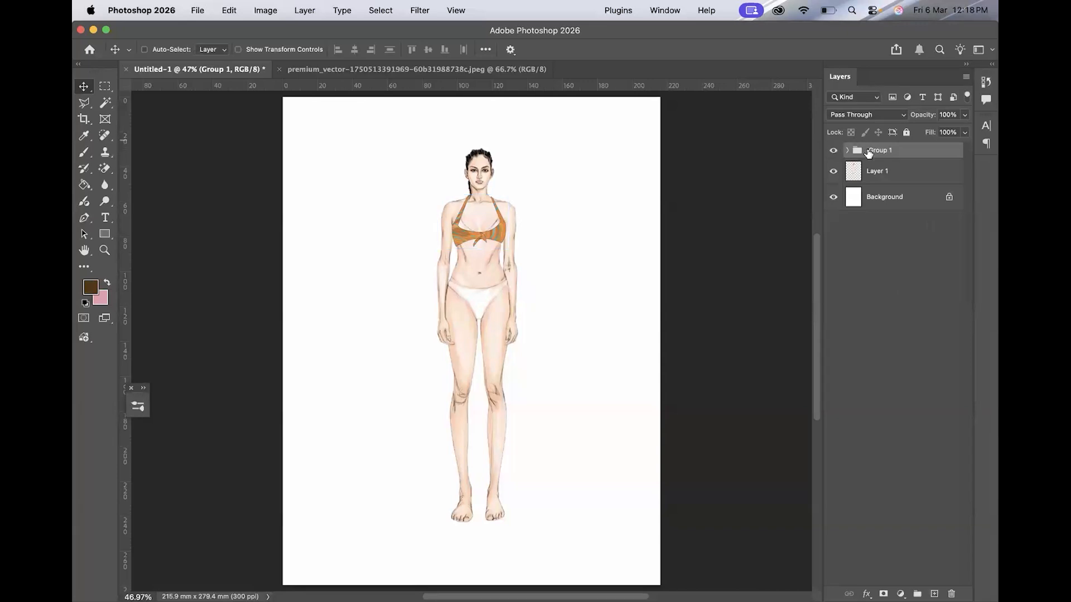
double_click(879, 150)
type("top")
key("Return")
- Above Layer 1, start a pen shape with a curved waistline about 292 px wide just above the figure's navel
left_click(883, 172)
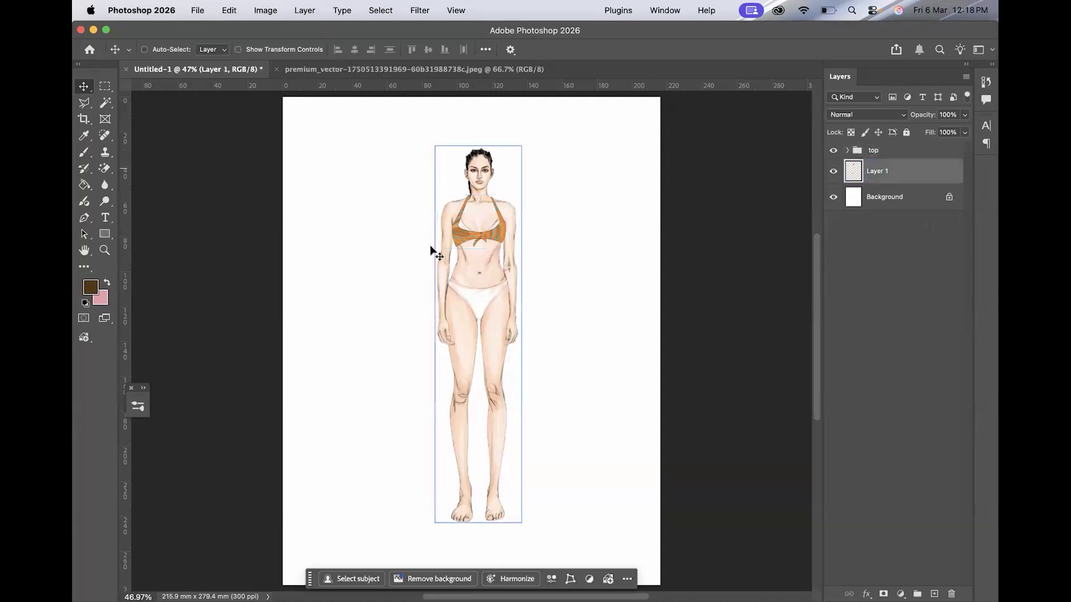
scroll(430, 251, "up", 5)
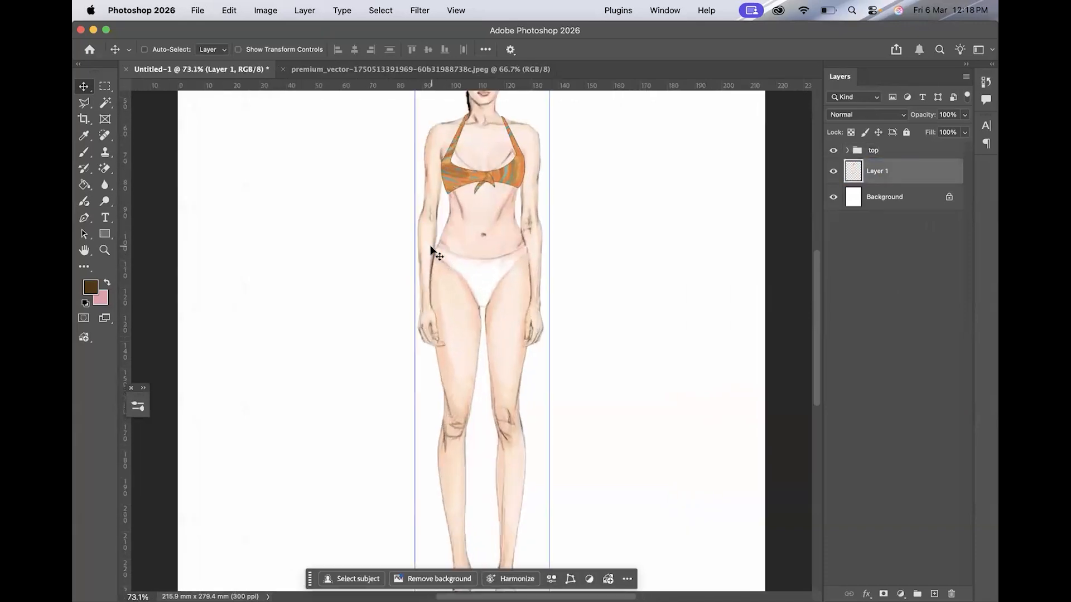
scroll(431, 248, "down", 2)
left_click(84, 217)
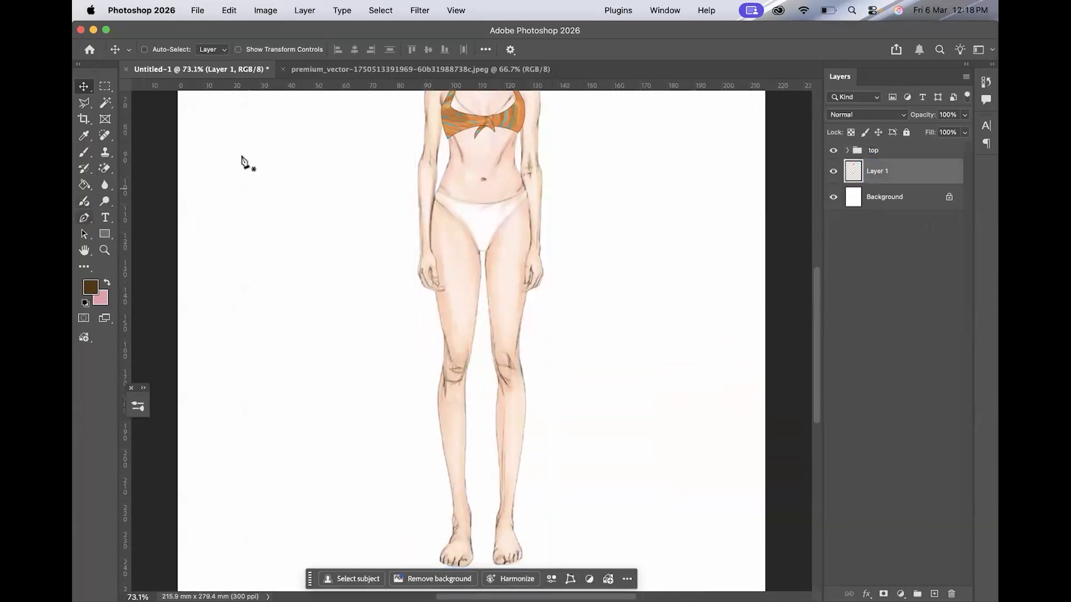
scroll(585, 184, "up", 3)
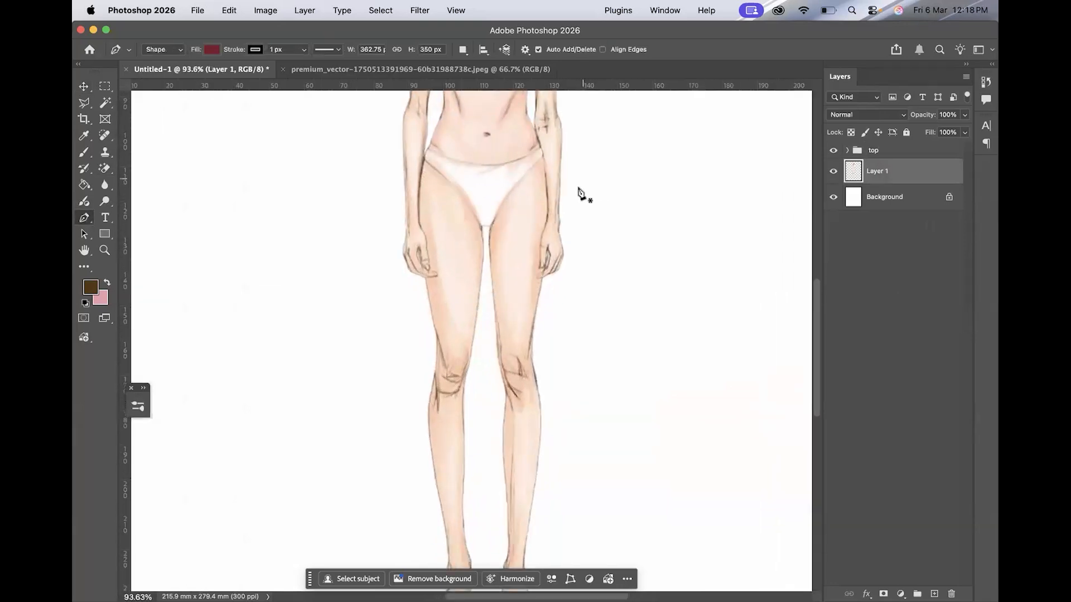
scroll(424, 182, "up", 3)
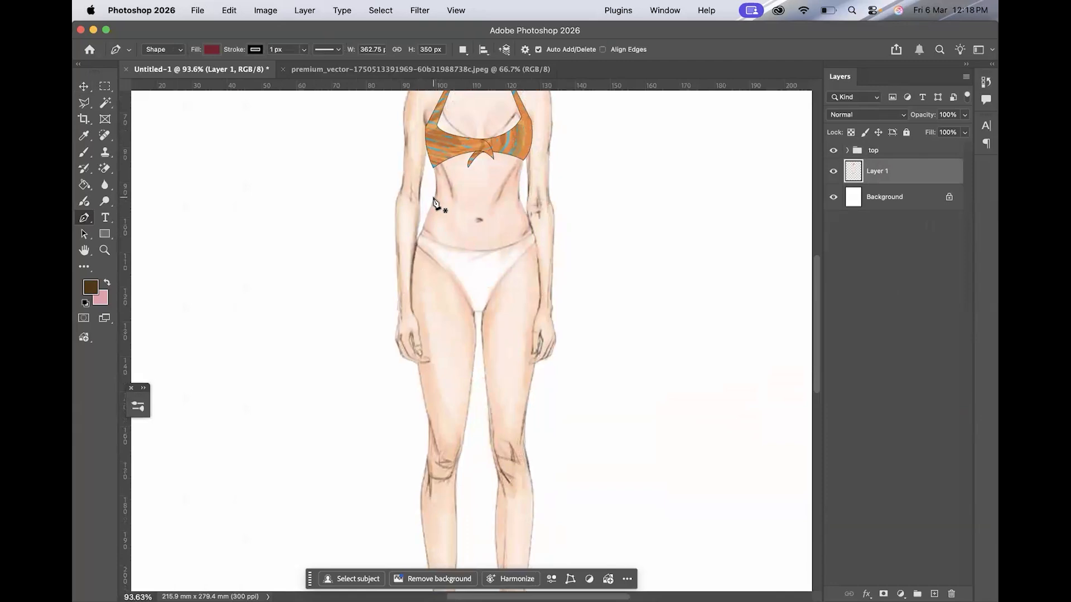
left_click(433, 197)
left_click(520, 195)
left_click_drag(520, 195, 551, 173)
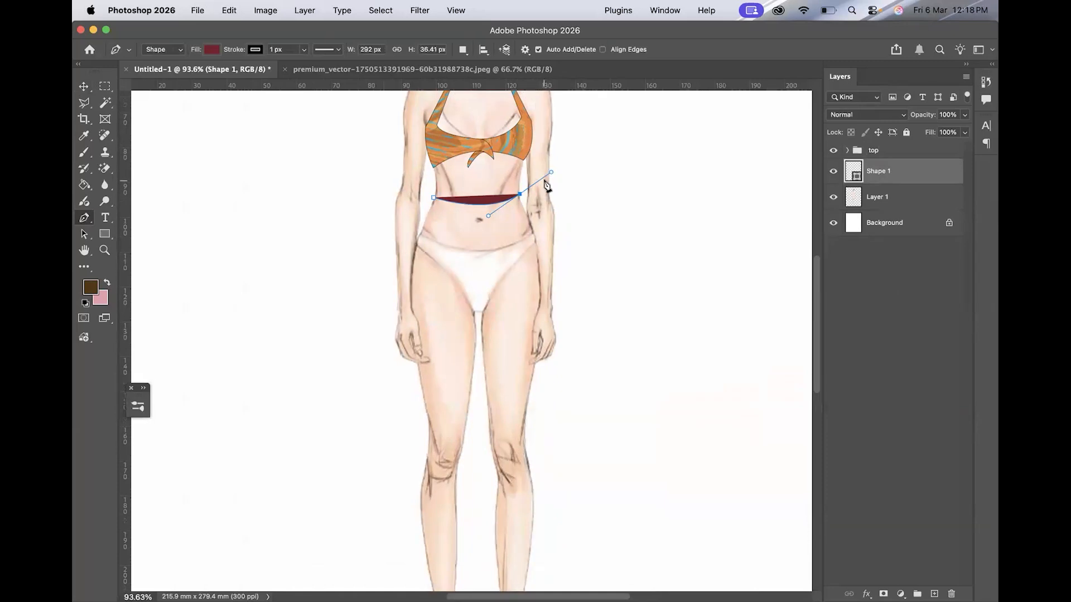
- Continue the outline in a curve from the waist over the hip to the wrist, and set the shape's fill to none
left_click(520, 195)
left_click_drag(541, 301, 543, 380)
left_click(211, 49)
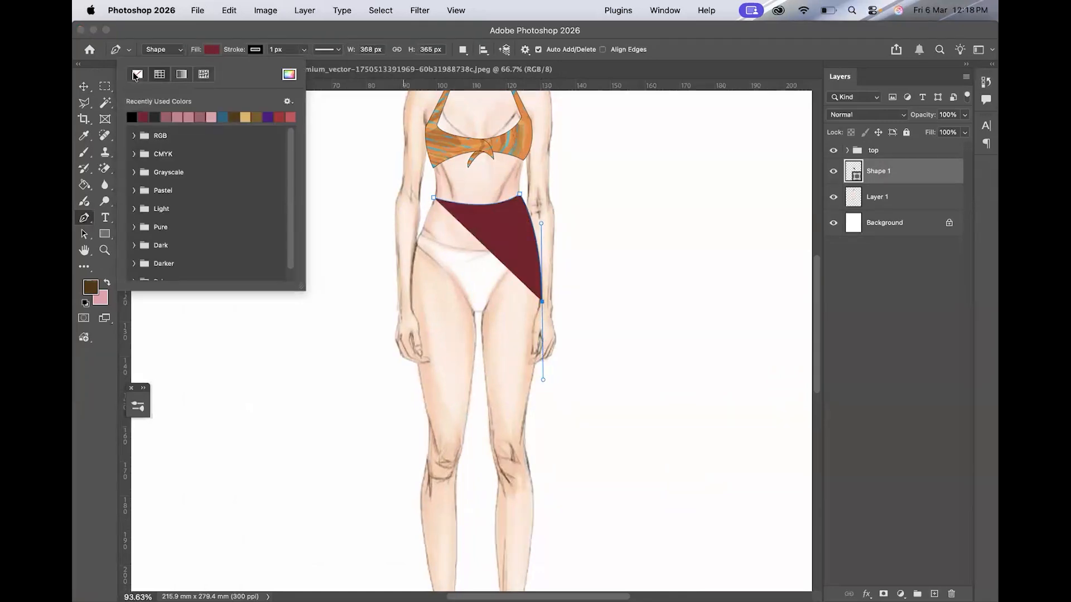
left_click(137, 74)
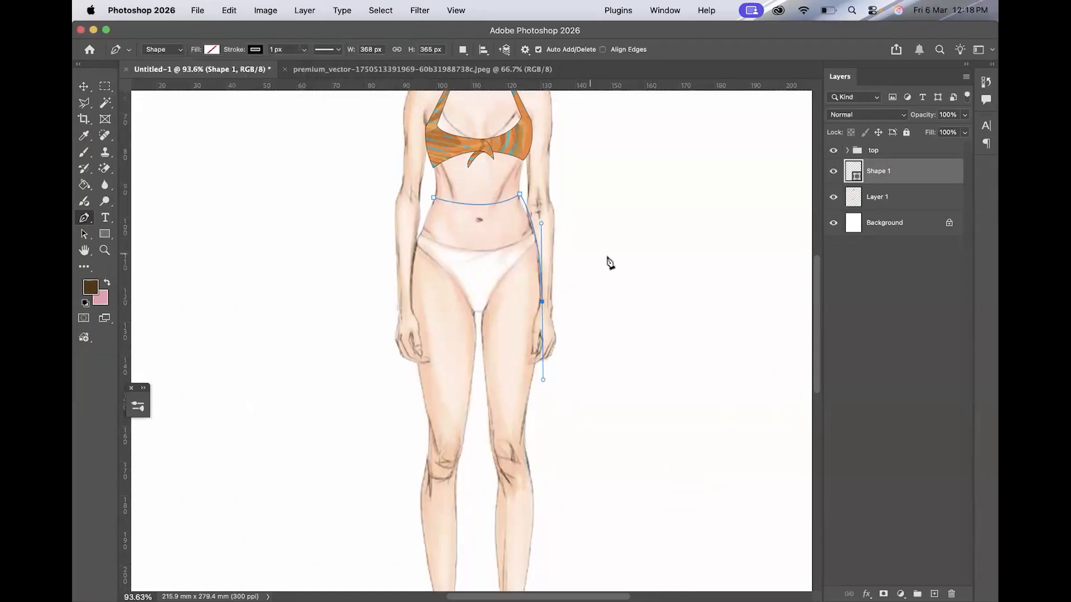
- Trace the outline around the thumb and fingers of the hand beside that hip, ending at the fingertips' outer edge
left_click(542, 302, "alt")
left_click(534, 321)
left_click(531, 354)
left_click(537, 353)
left_click(540, 332)
scroll(543, 343, "up", 3)
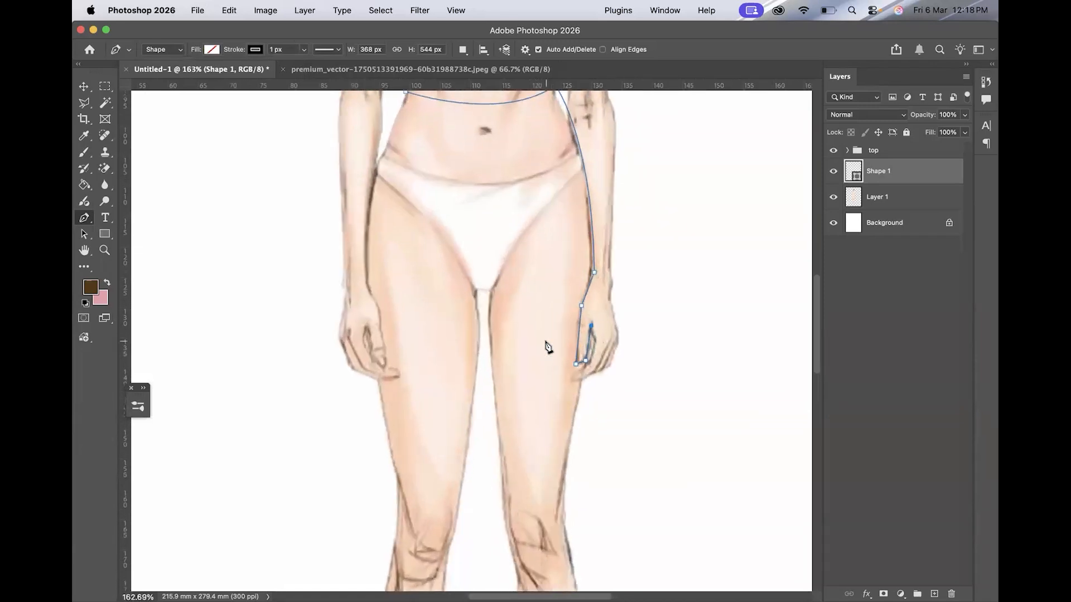
left_click(596, 341)
left_click(591, 362)
left_click(576, 379)
left_click(593, 373)
scroll(599, 372, "down", 5)
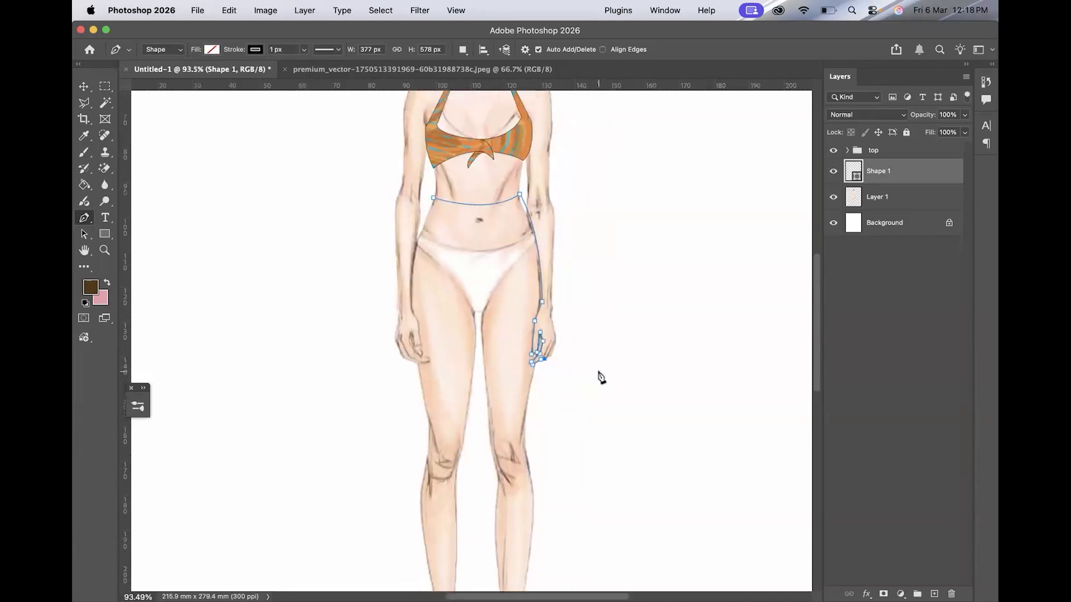
- Continue the trouser outline from the fingertips down to the ankle, across a curved hem and up the inner leg to the crotch
scroll(599, 377, "down", 3)
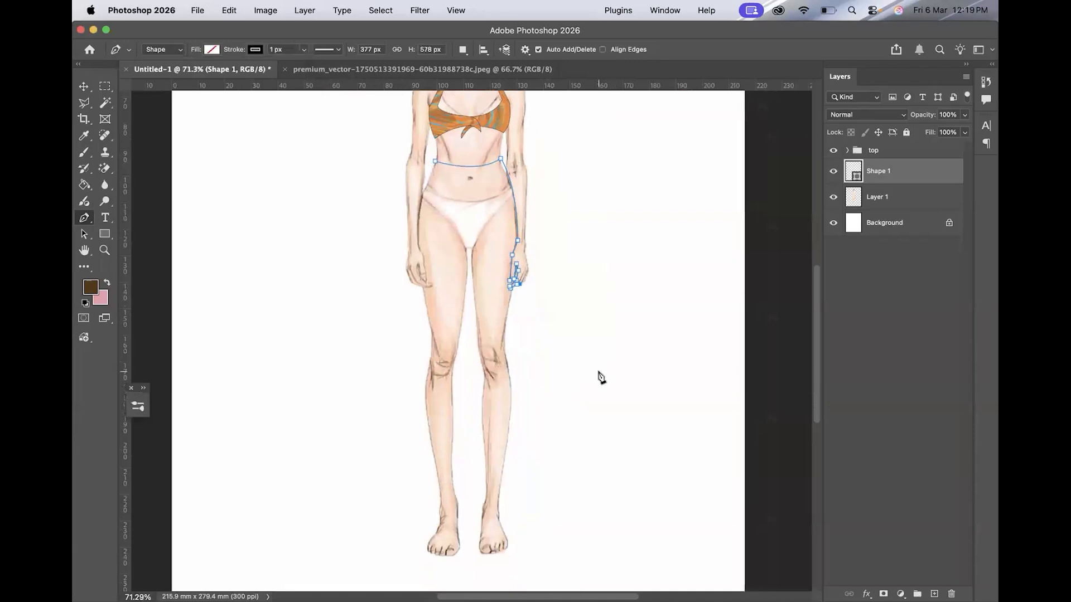
left_click(532, 518)
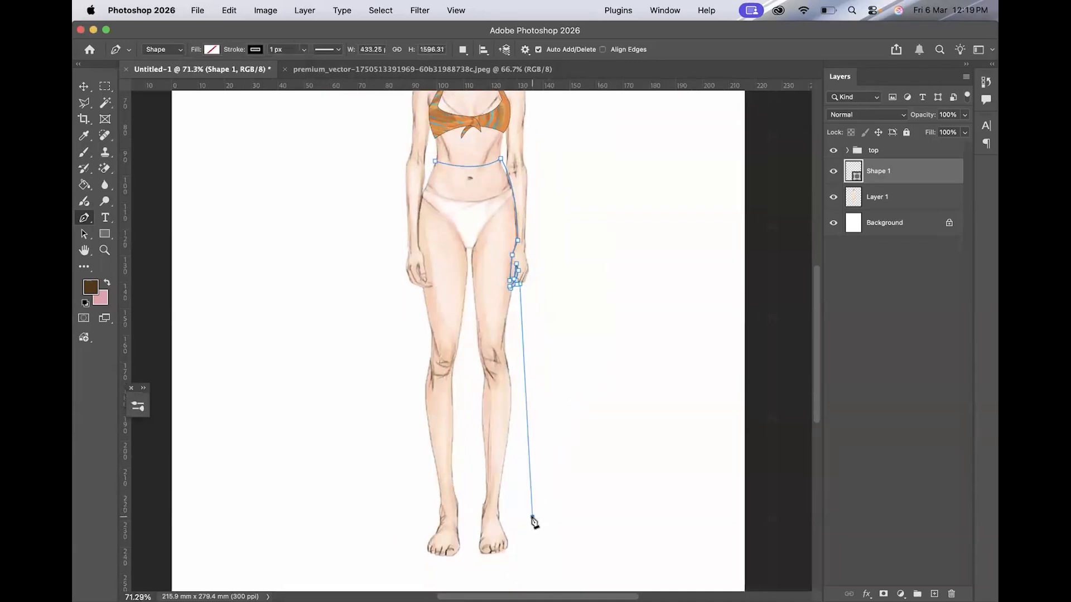
left_click(474, 528)
left_click_drag(456, 527, 442, 521)
left_click(474, 528, "alt")
left_click_drag(469, 257, 460, 218)
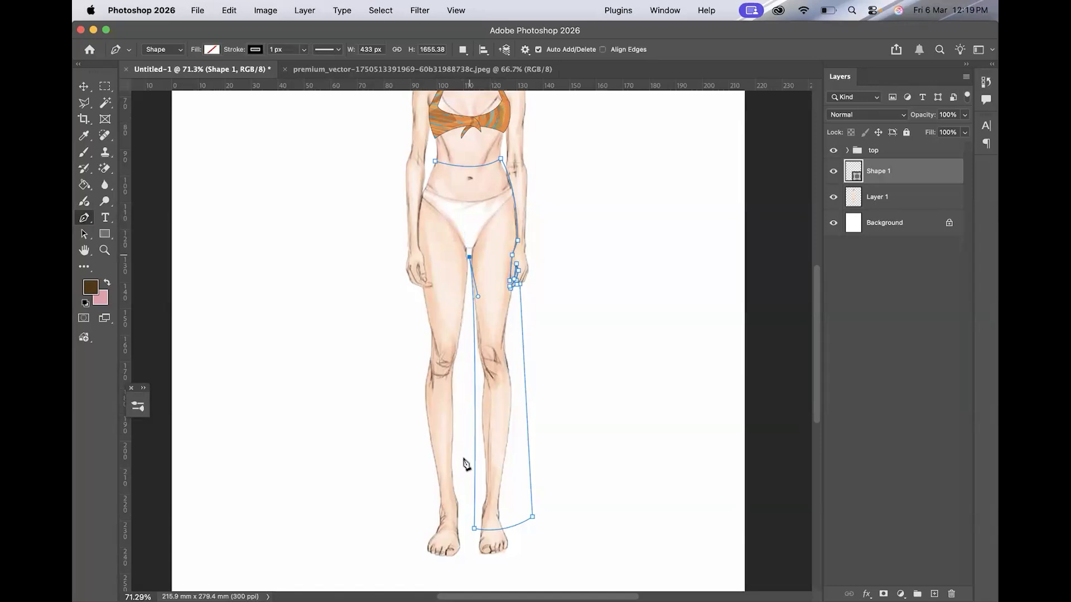
- Outline the second trouser leg from the crotch down to the ankle, across a curved hem and up to the other hand's fingertips
left_click_drag(466, 528, 474, 548)
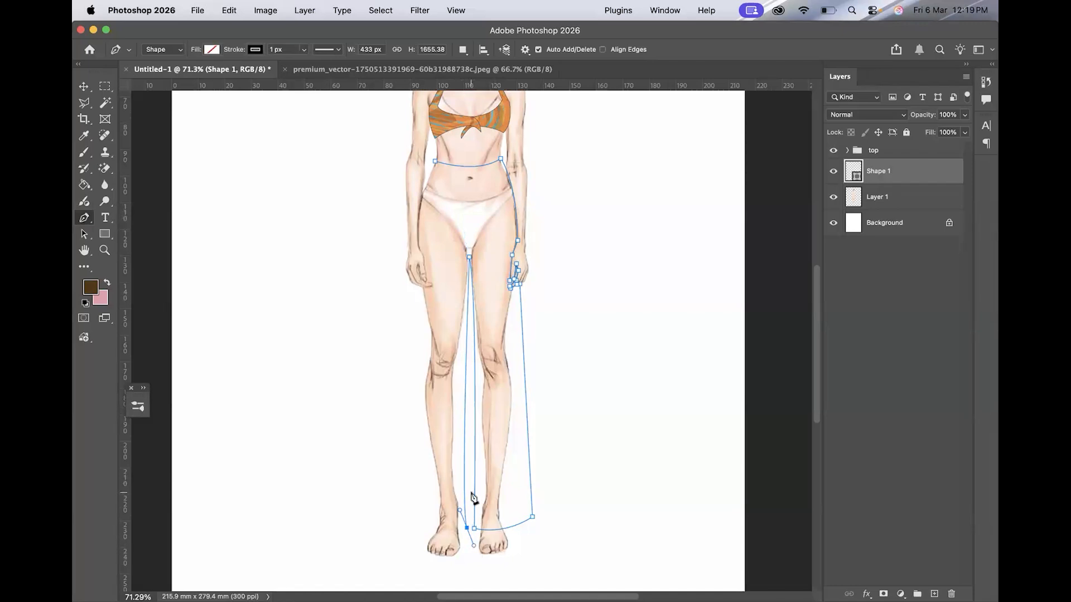
left_click(467, 528, "alt")
left_click_drag(409, 526, 372, 512)
left_click(408, 526, "alt")
left_click(418, 286)
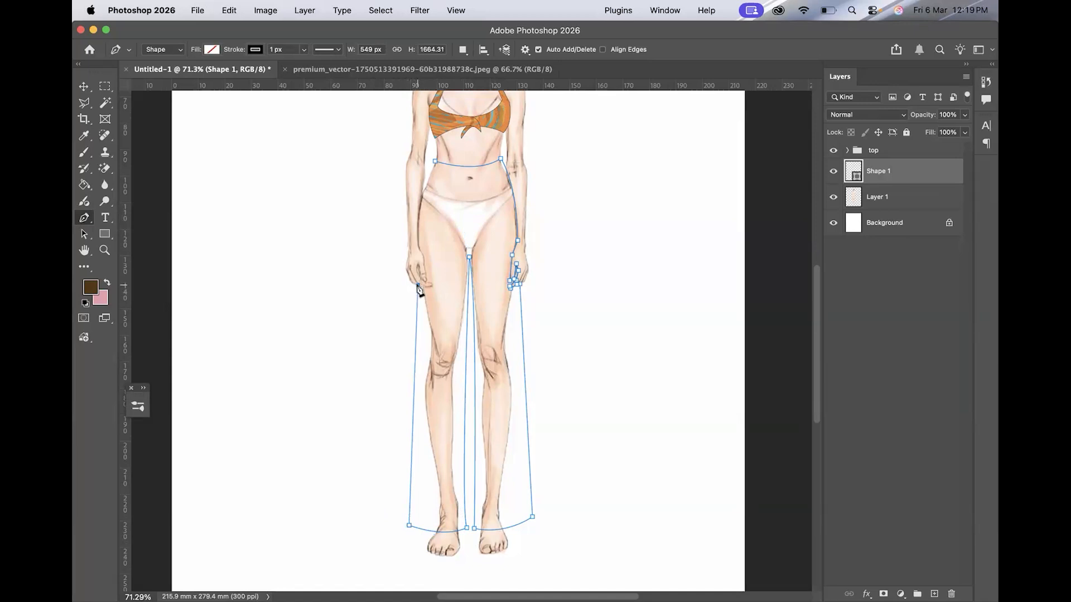
scroll(417, 285, "up", 5)
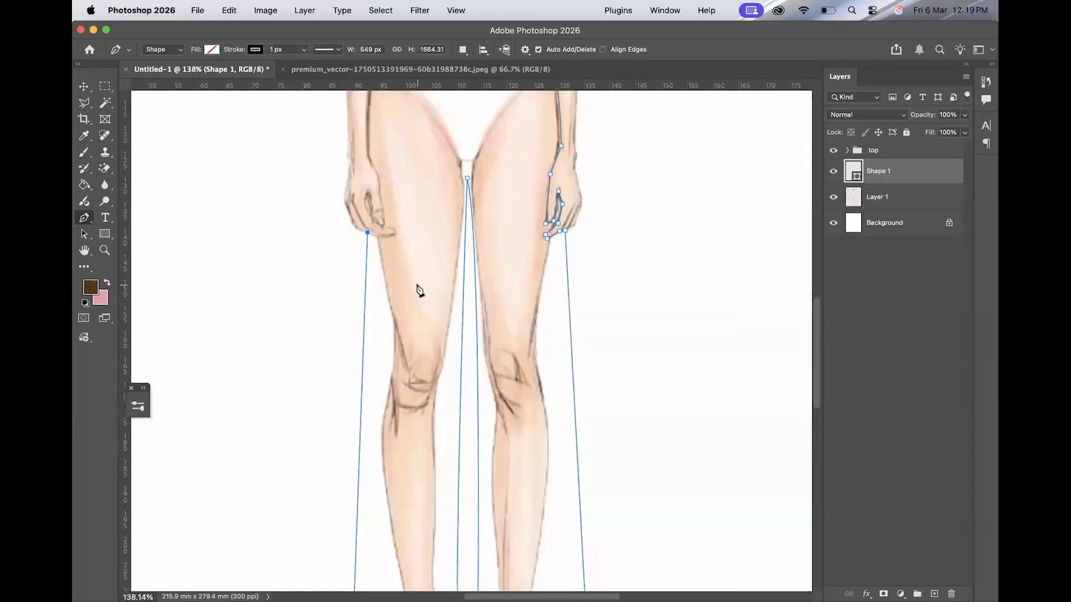
- Trace the trouser outline along the underside of the fingertips and up around the thumb tip of the second hand
scroll(418, 288, "up", 3)
left_click(368, 243)
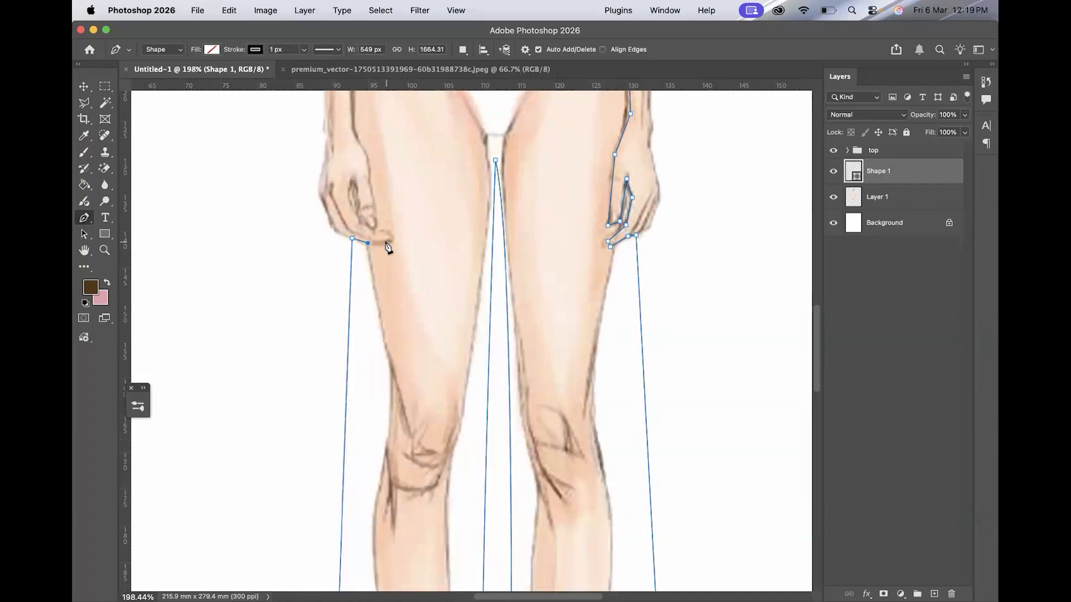
left_click(390, 239)
left_click(387, 229)
left_click(374, 227)
left_click(376, 217)
scroll(378, 223, "up", 3)
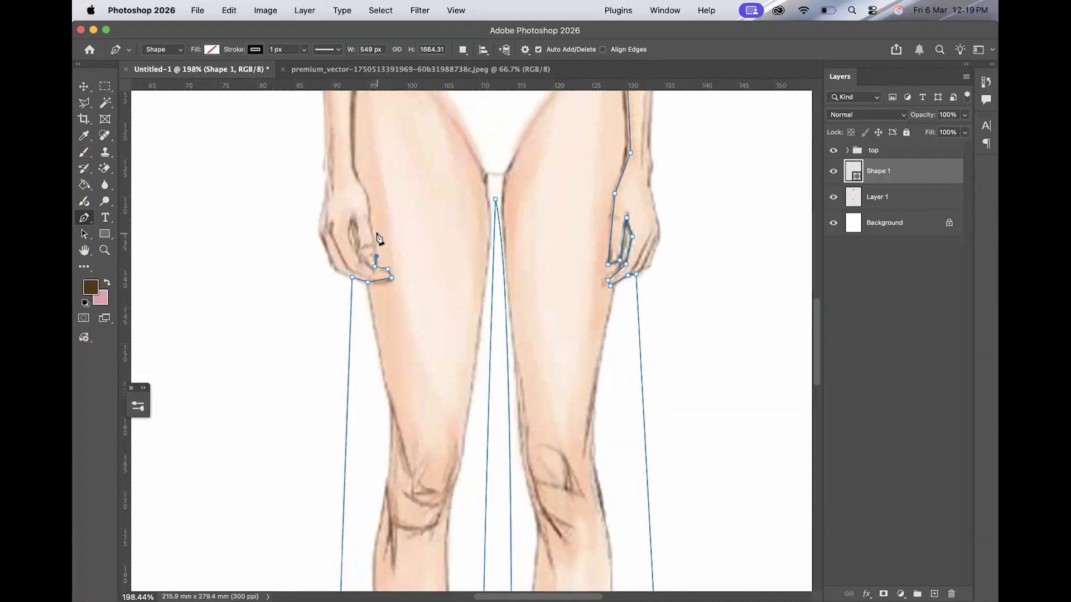
- Continue the outline up the inner hand to the wrist and close it with a curve over the hip at the waist's starting point
left_click(373, 228)
scroll(371, 221, "up", 2)
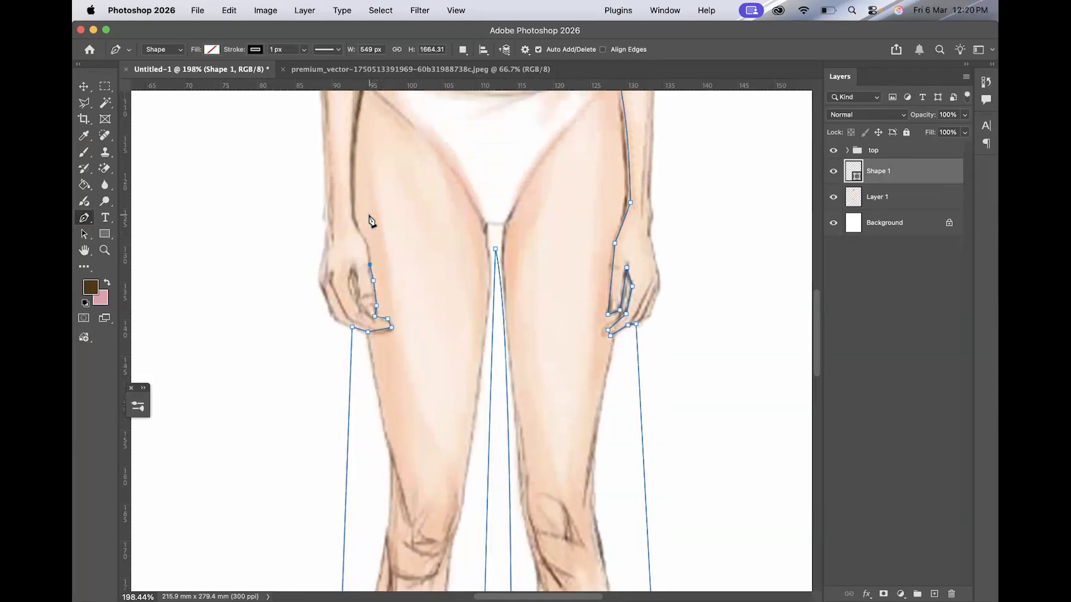
scroll(371, 220, "up", 1)
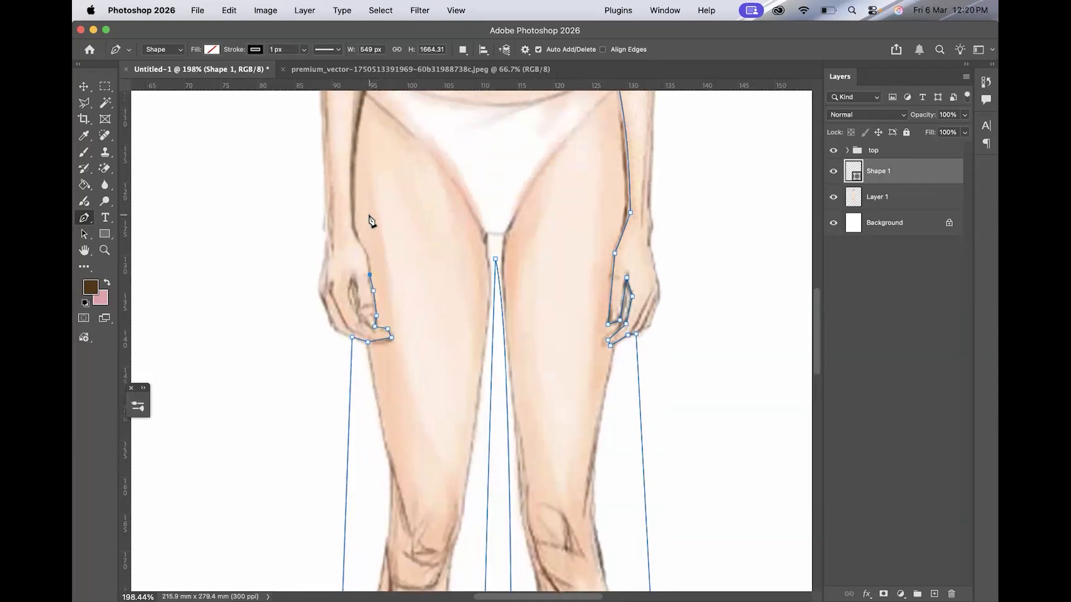
left_click(367, 254)
scroll(353, 234, "up", 2)
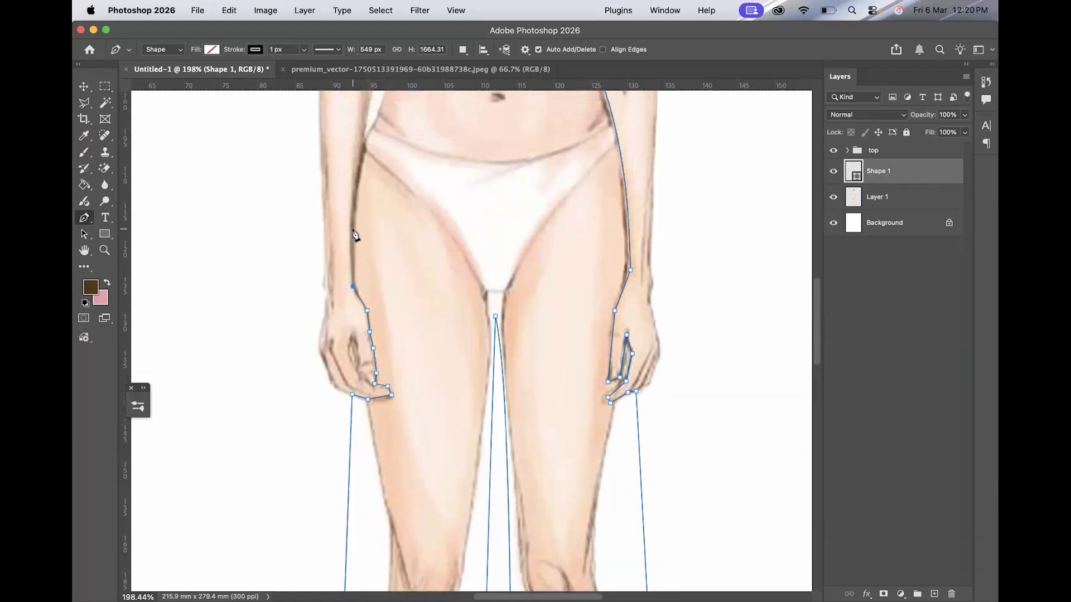
scroll(353, 235, "up", 1)
scroll(353, 234, "up", 1)
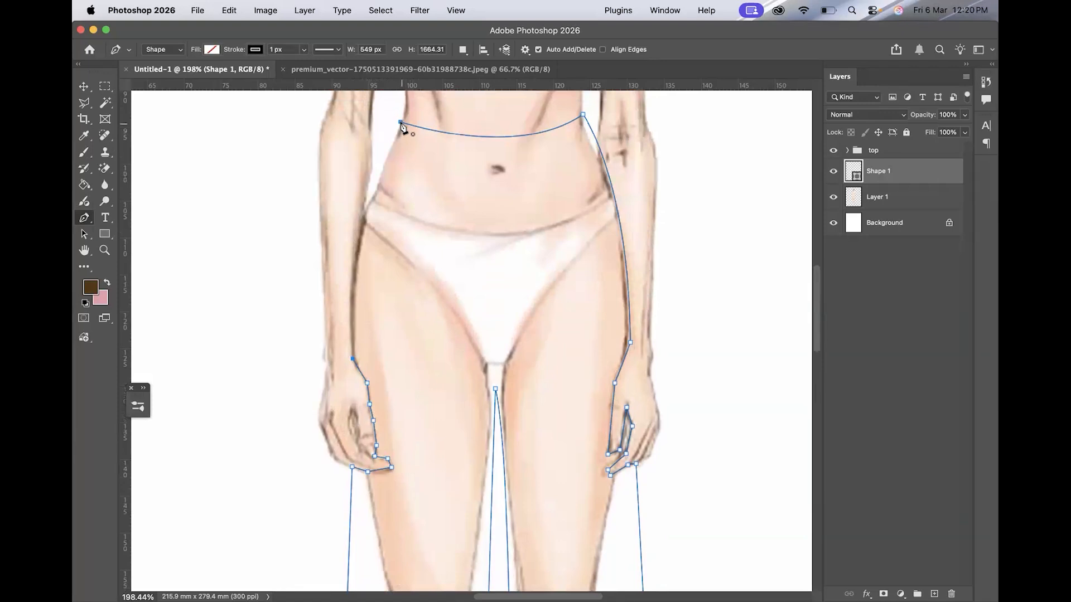
left_click_drag(400, 122, 422, 98)
scroll(466, 160, "up", 5)
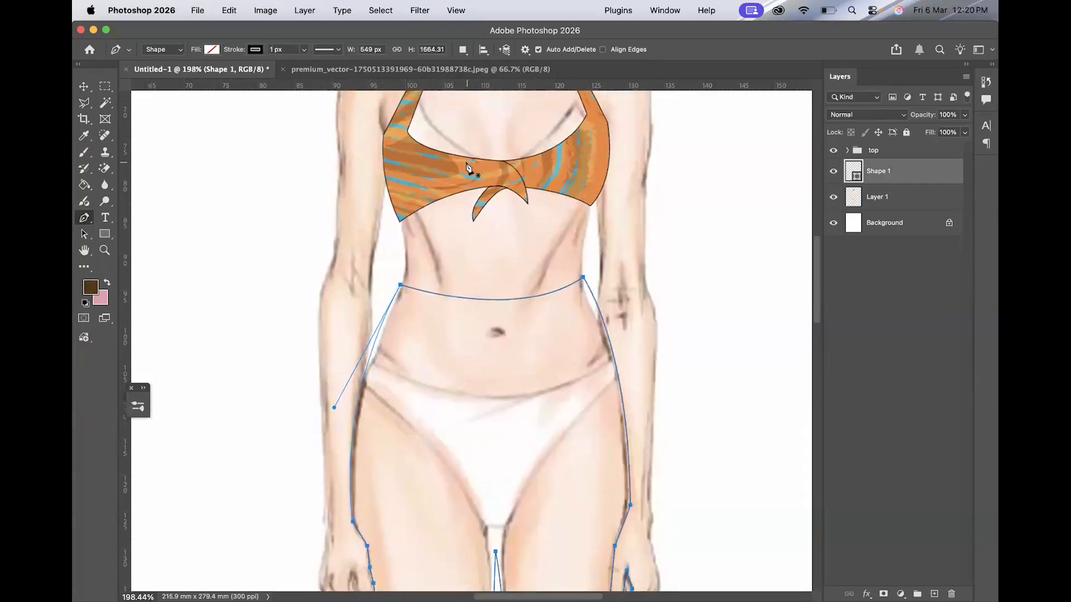
- Fill the trouser shape with the recently used blue and rename its layer "pants"
left_click(212, 50)
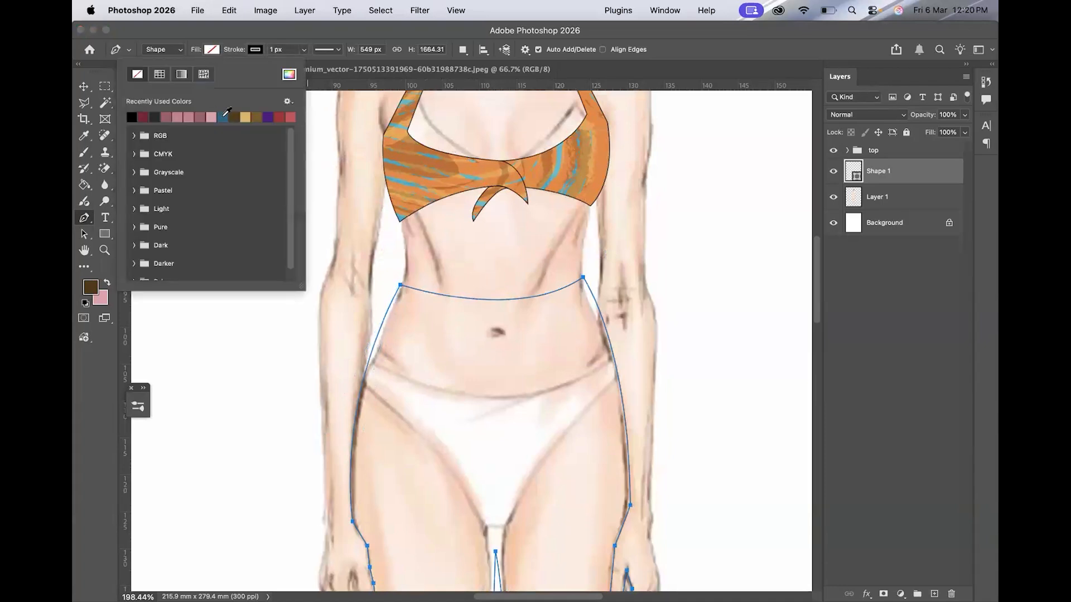
left_click(223, 117)
key("Return")
key("super+0")
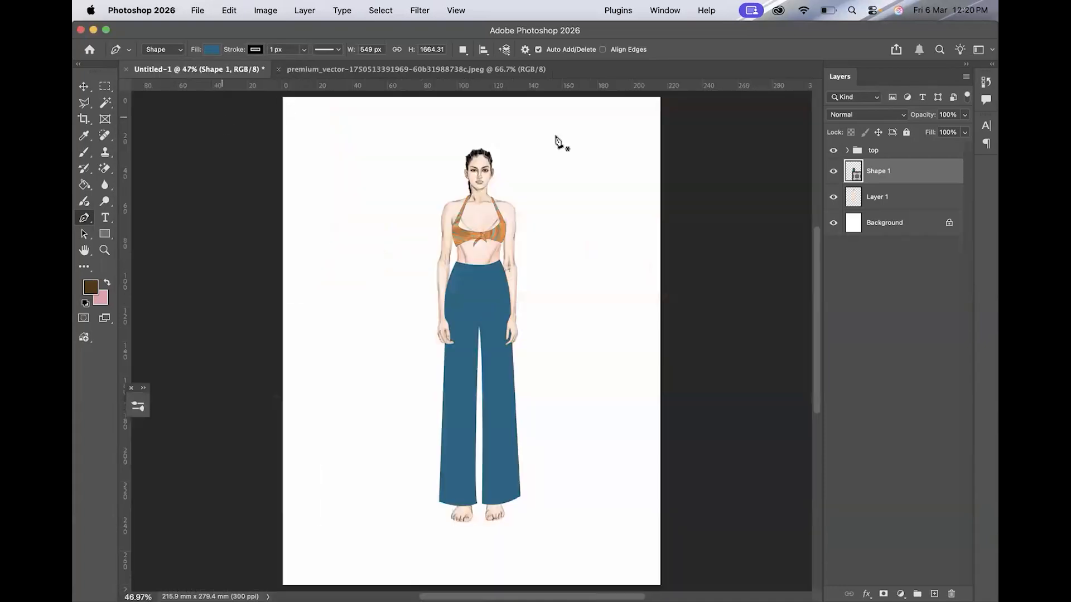
double_click(878, 170)
type("pants")
key("Return")
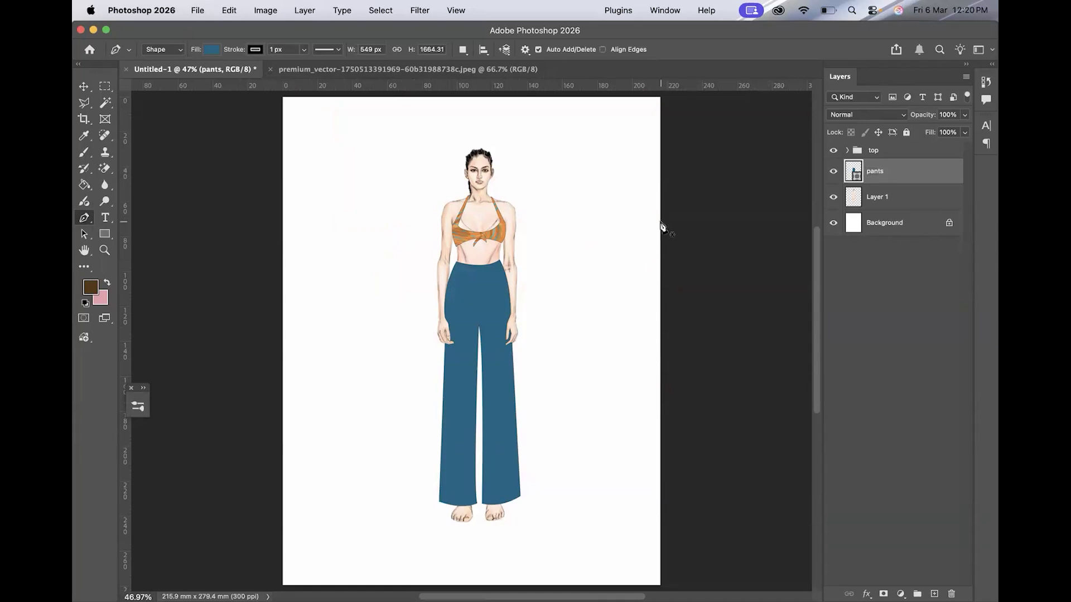
- Draw a closed blue waistband shape with curved upper and lower edges along the waist of the trousers
scroll(661, 225, "up", 8)
scroll(661, 227, "up", 5)
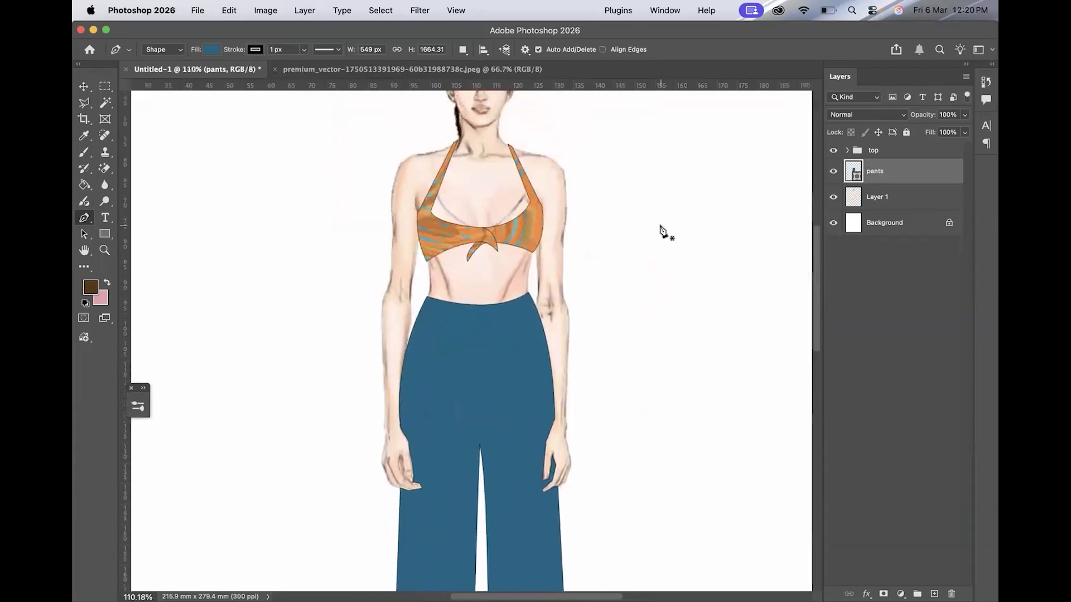
scroll(662, 232, "up", 5)
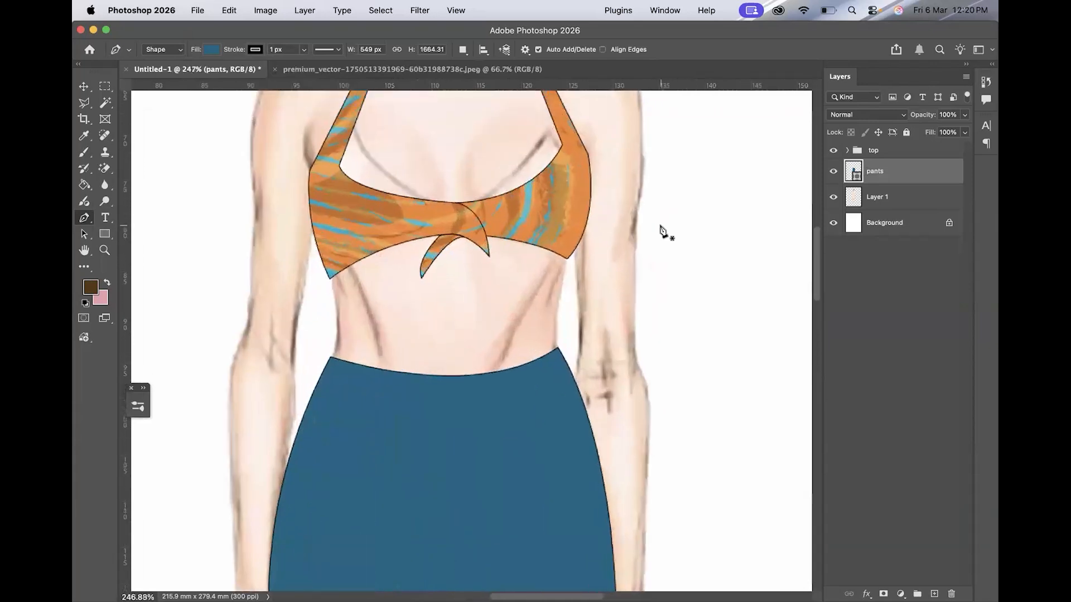
left_click(357, 351)
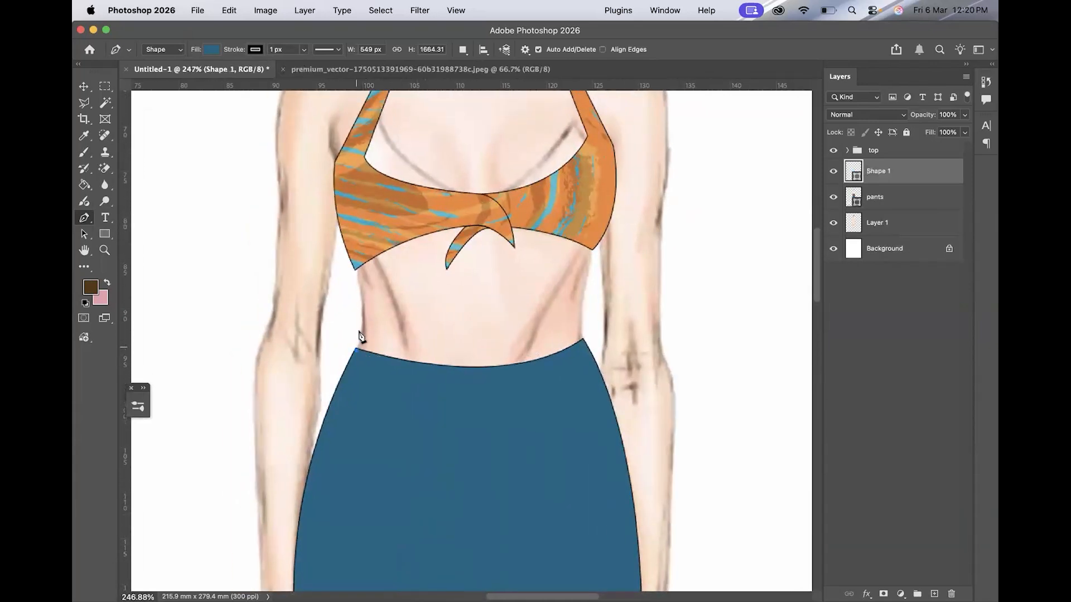
left_click(360, 323)
left_click_drag(357, 350, 214, 303)
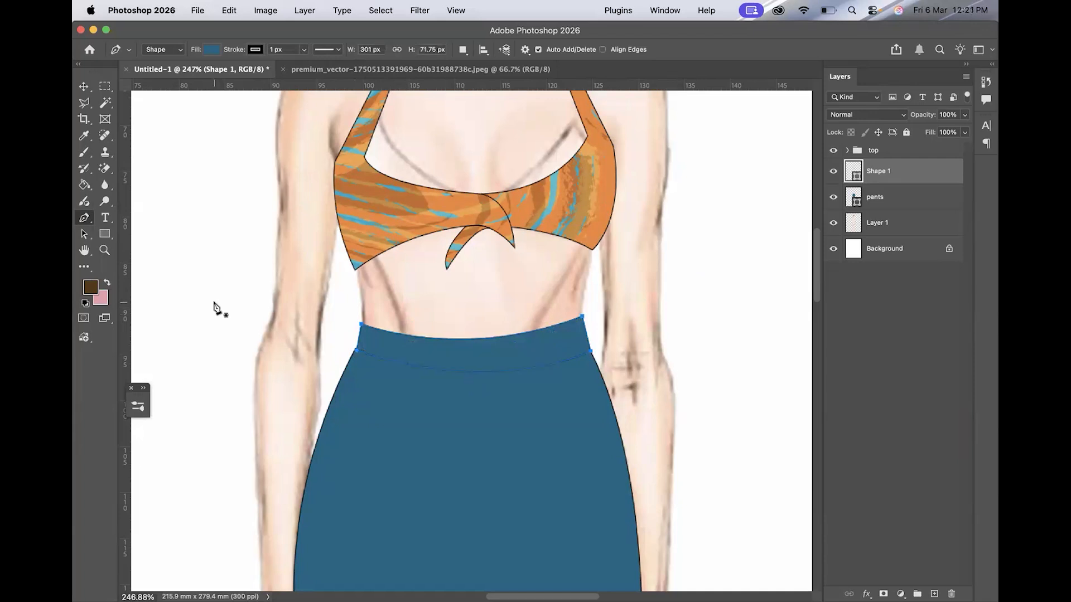
key("super+0")
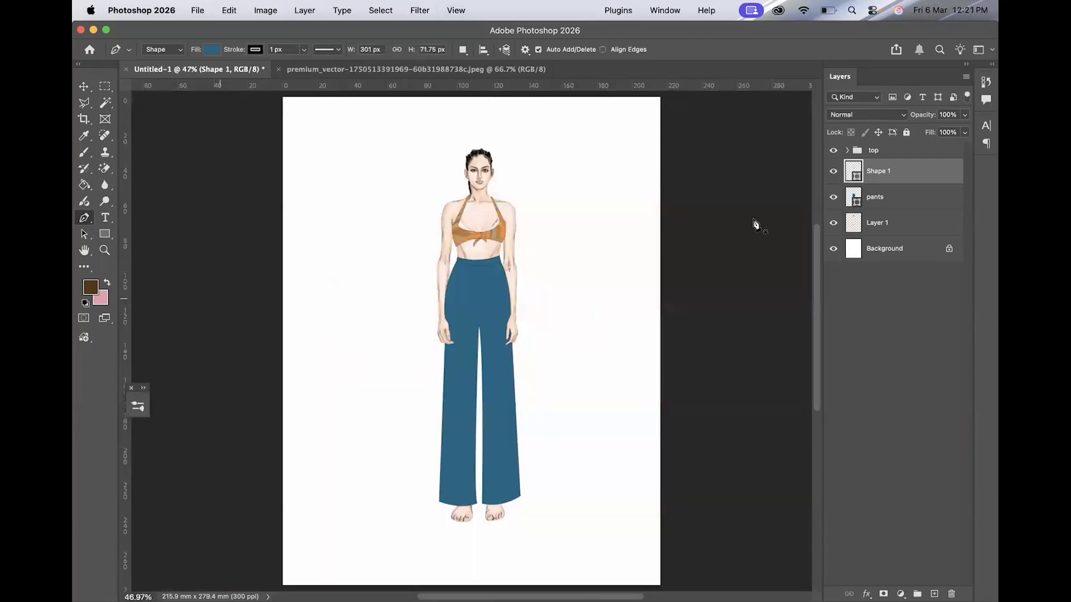
- Rename the waistband's layer "belt"
double_click(868, 170)
type("belt")
key("Return")
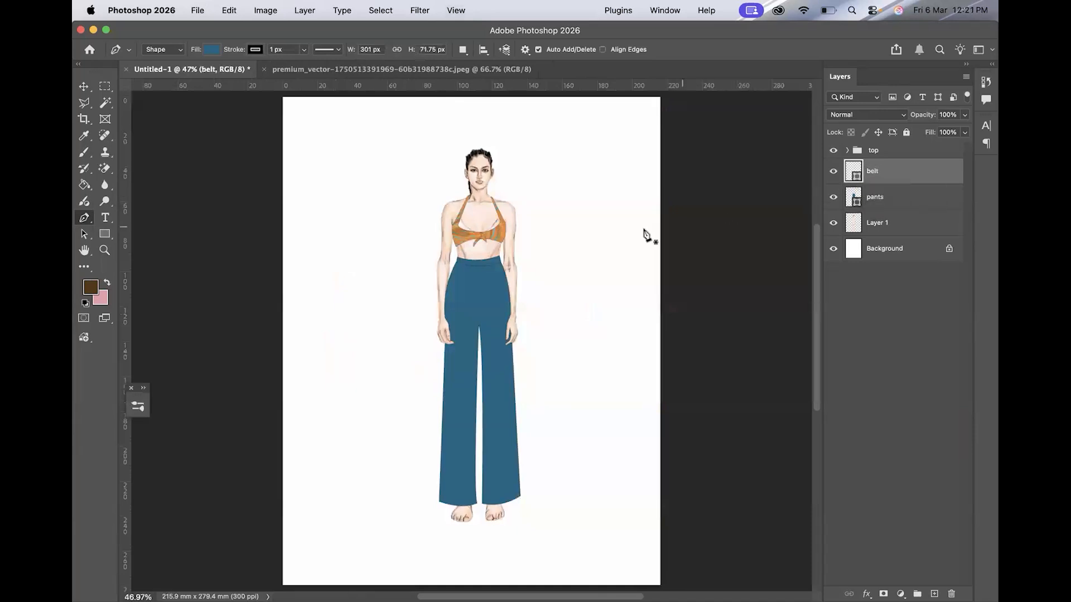
- Draw a short curved crease line across the crotch of the trousers with the Pen tool
scroll(645, 230, "up", 3)
scroll(644, 230, "down", 1)
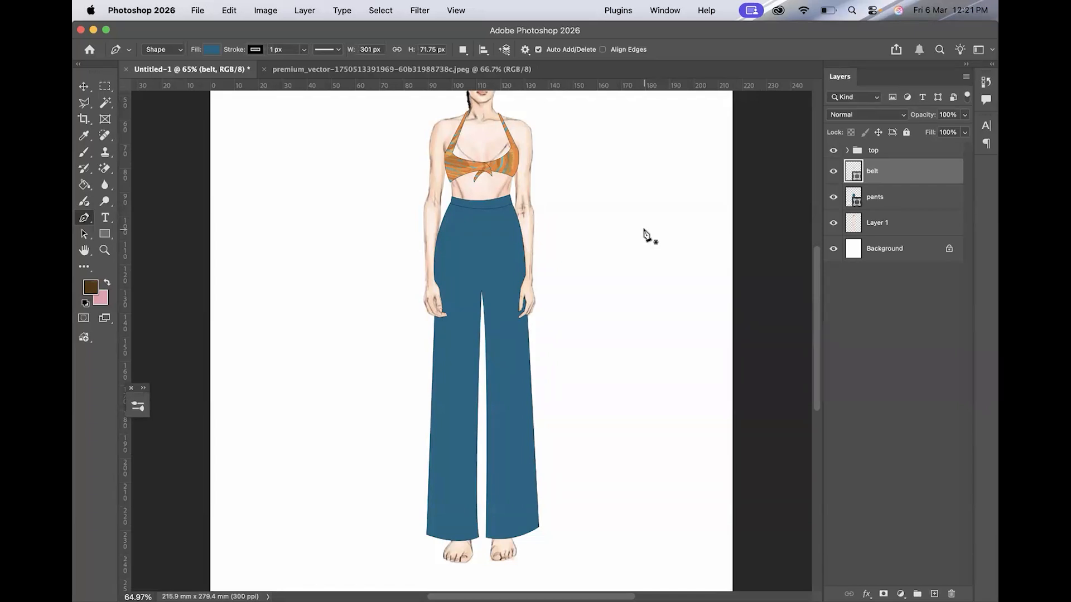
scroll(584, 260, "up", 5)
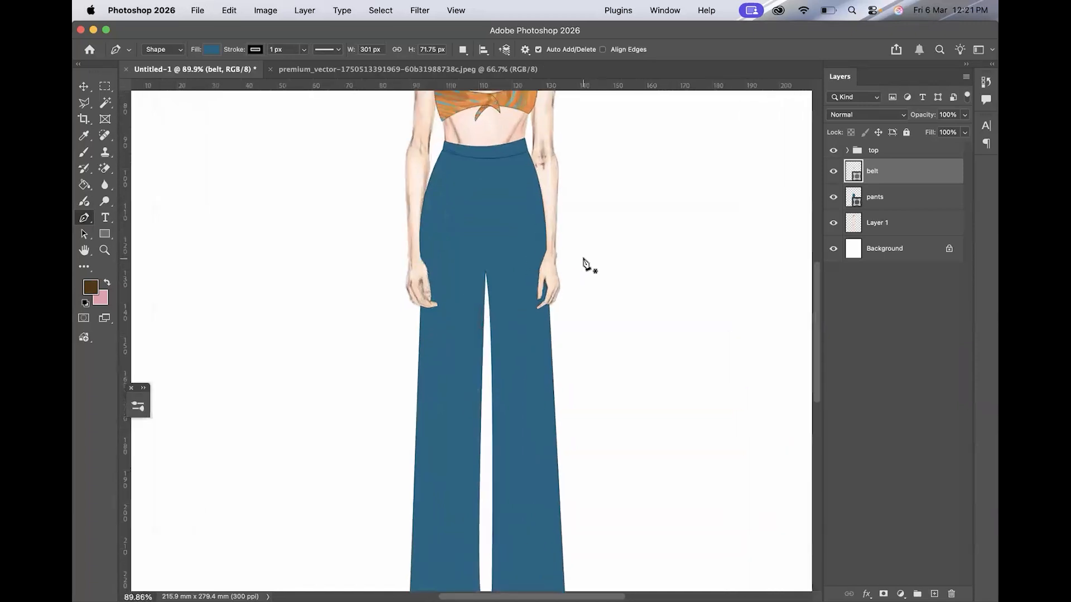
scroll(583, 261, "up", 3)
scroll(583, 261, "right", 3)
scroll(584, 262, "up", 2)
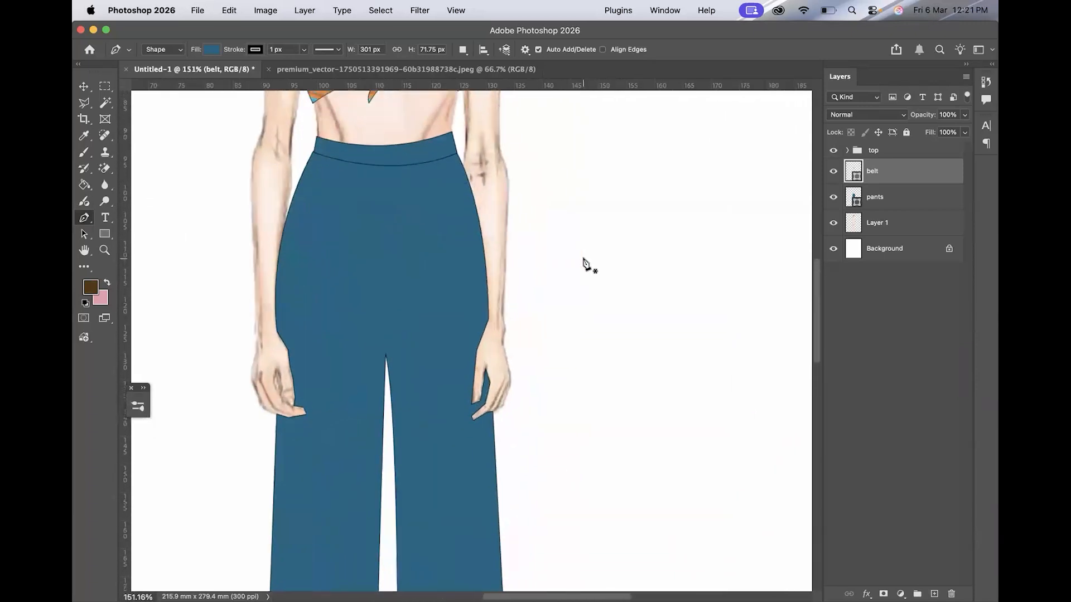
scroll(583, 263, "up", 1)
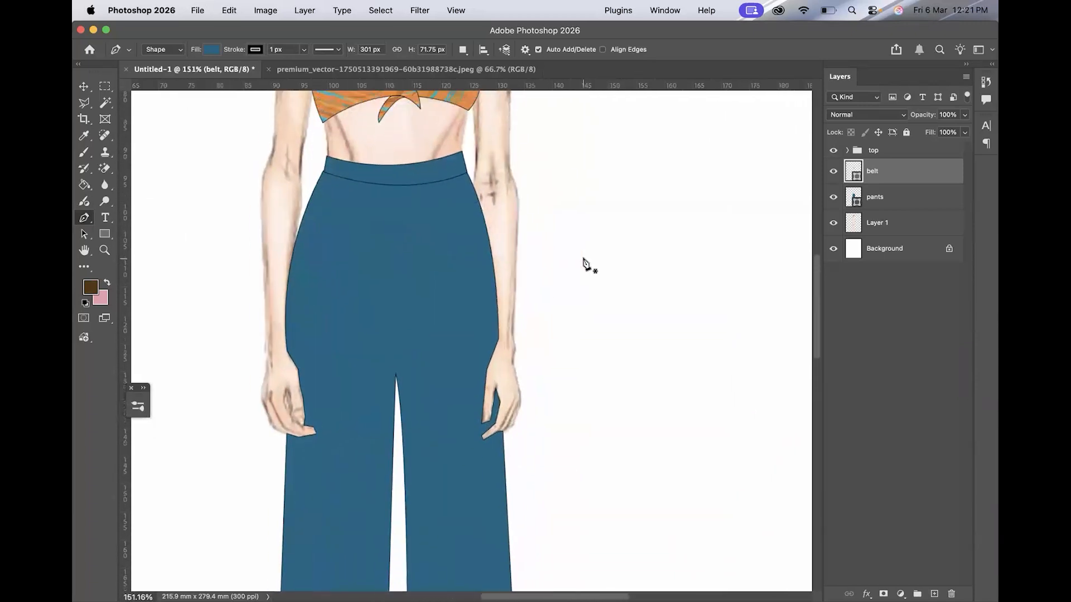
left_click(382, 379)
left_click_drag(419, 366, 434, 354)
left_click(405, 379)
- Set the crotch crease's fill to none and finish its path
left_click(212, 49)
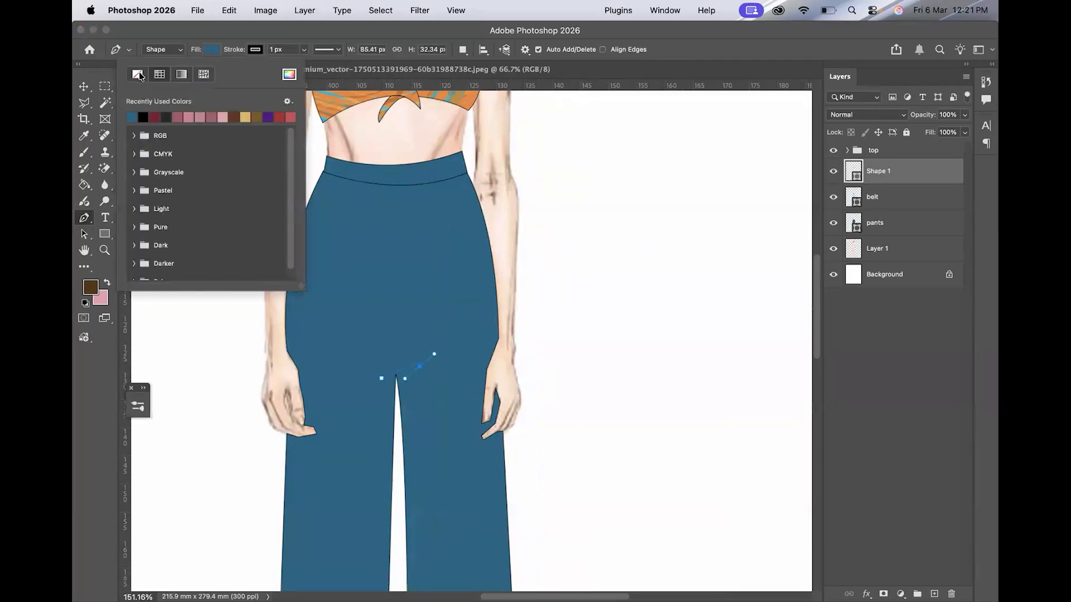
left_click(138, 75)
left_click(211, 47)
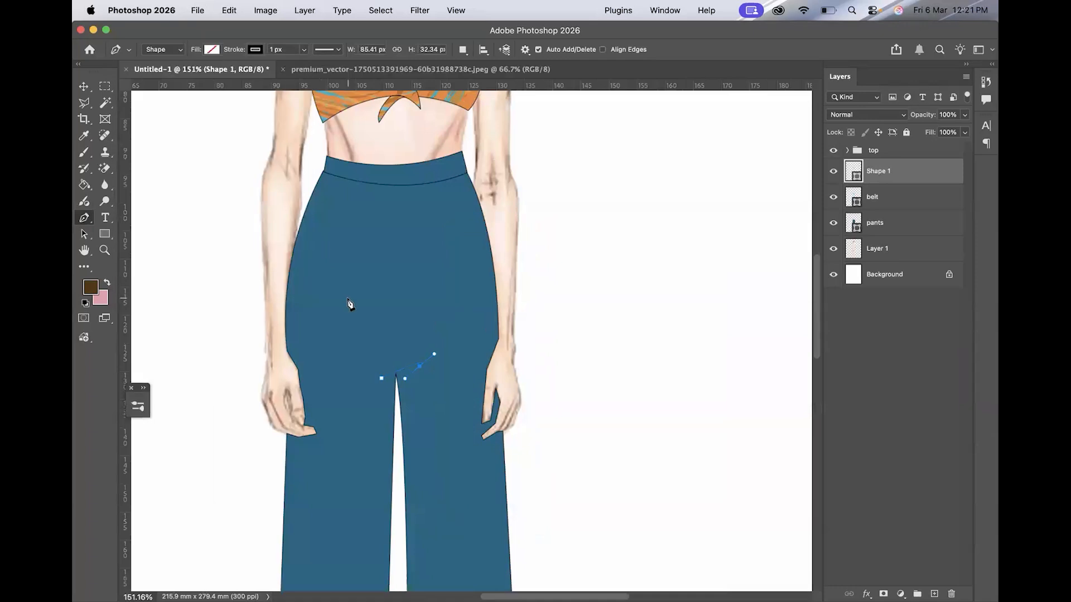
key("Escape")
- Draw a straight centre-front seam from the lower edge of the waistband down to the crotch
left_click(394, 187)
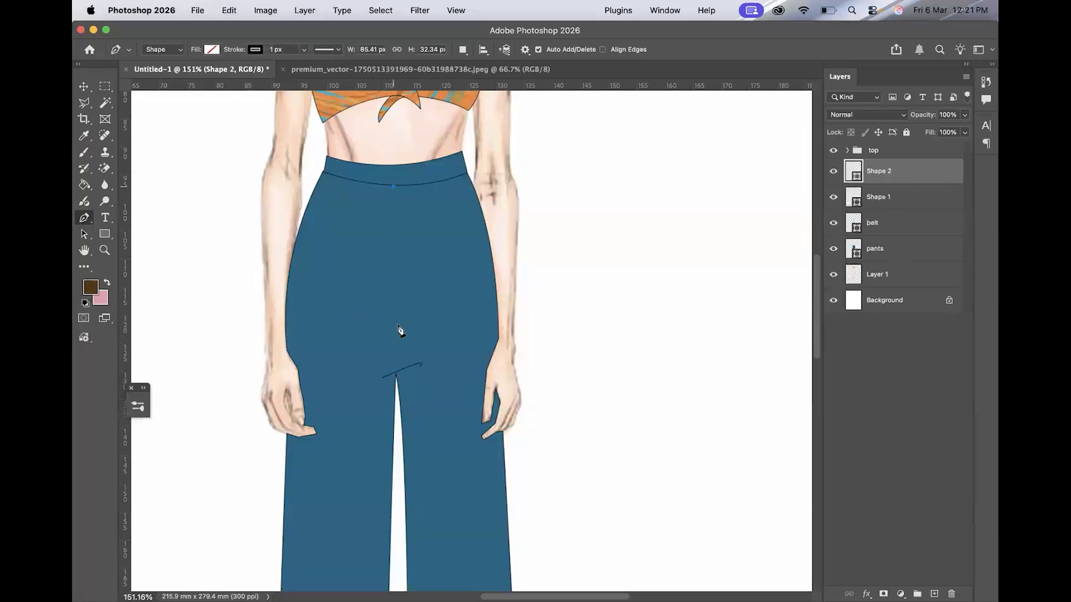
left_click(396, 373)
key("Return")
- Draw a curved pocket line on each side of the trousers, running from the waistband to the outer hip
left_click(441, 184)
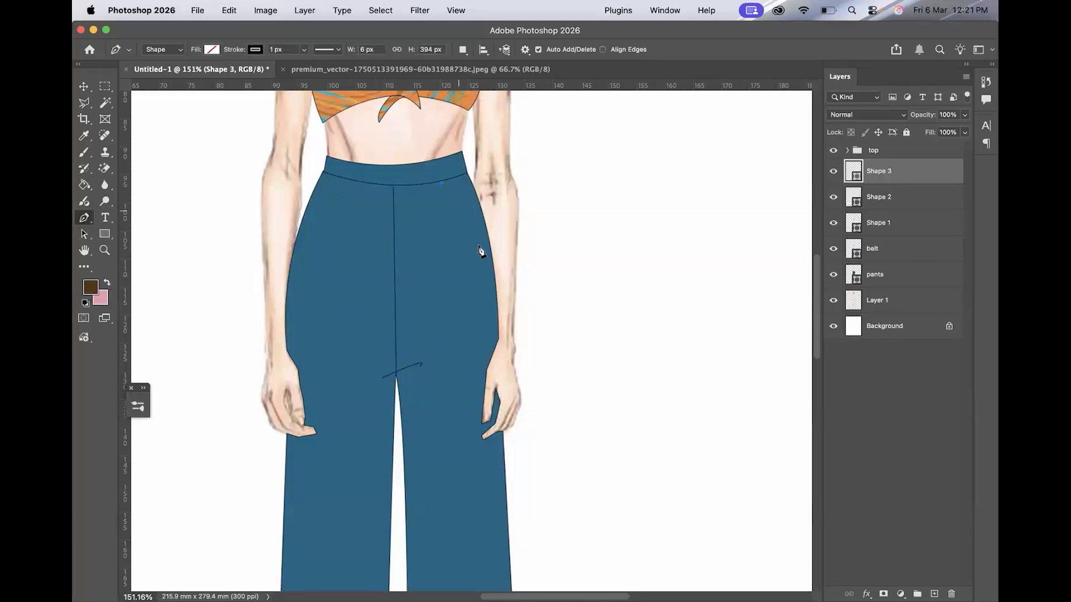
left_click_drag(493, 262, 515, 283)
key("Return")
left_click(344, 180)
left_click_drag(292, 261, 274, 264)
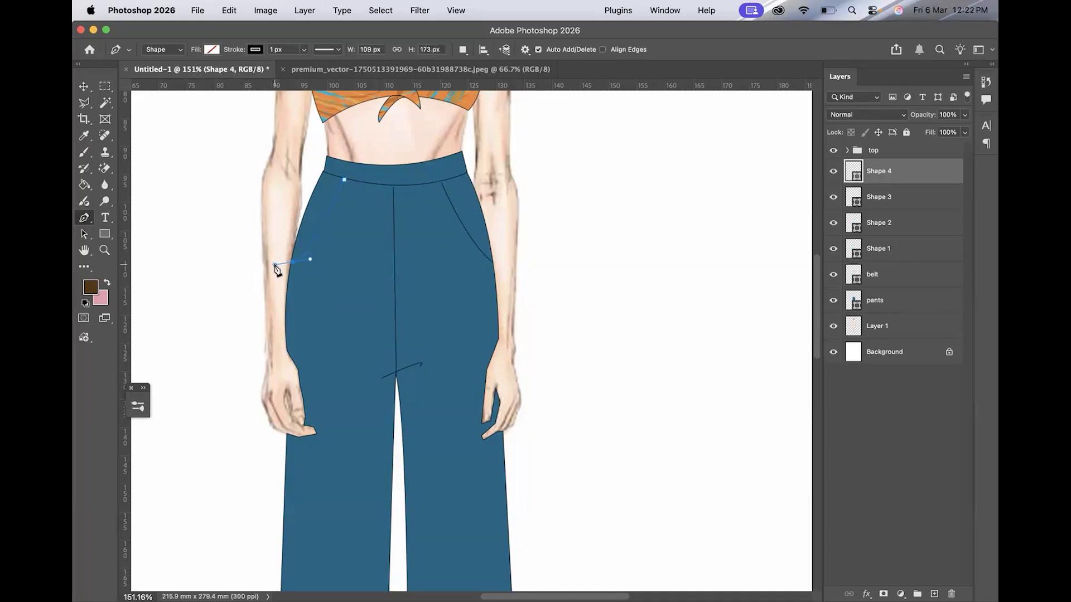
key("Return")
- Draw a curved hem stitching line across the left trouser leg, just above its bottom edge
scroll(274, 267, "down", 4)
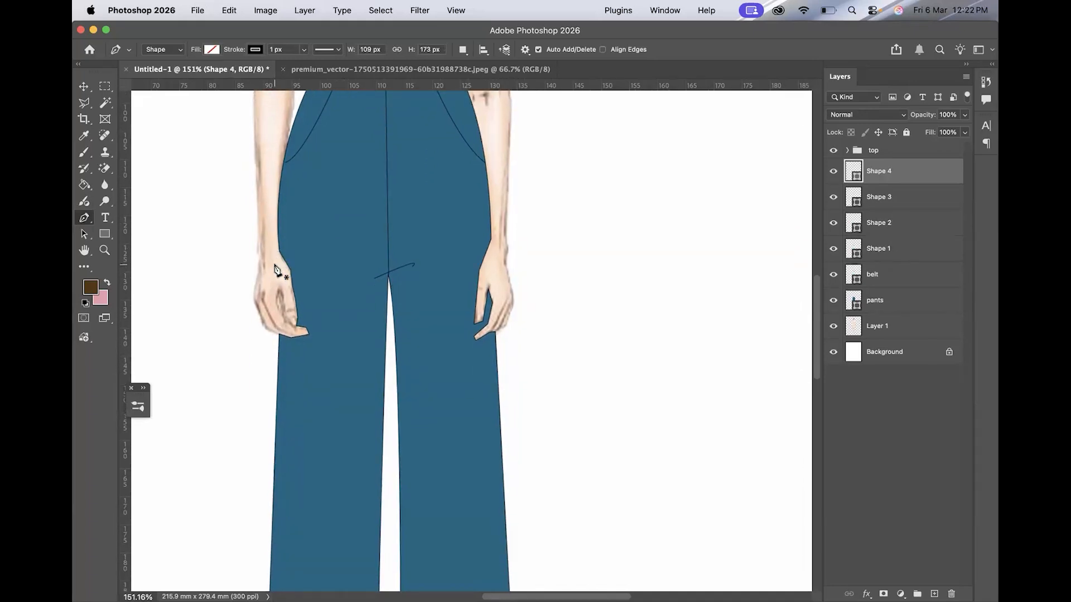
scroll(380, 257, "up", 5)
scroll(379, 257, "down", 8)
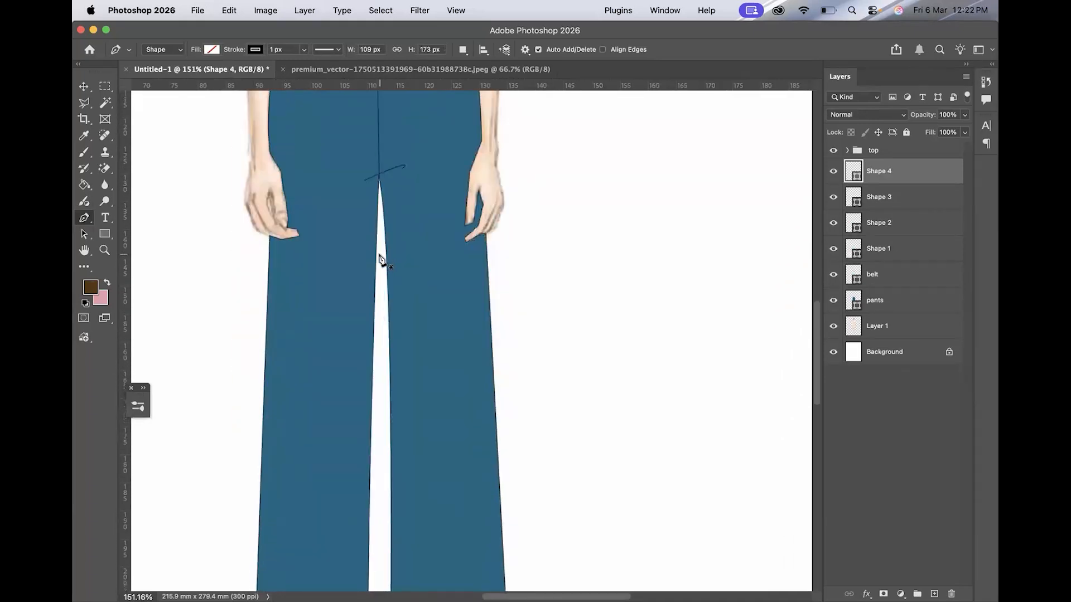
scroll(379, 258, "down", 10)
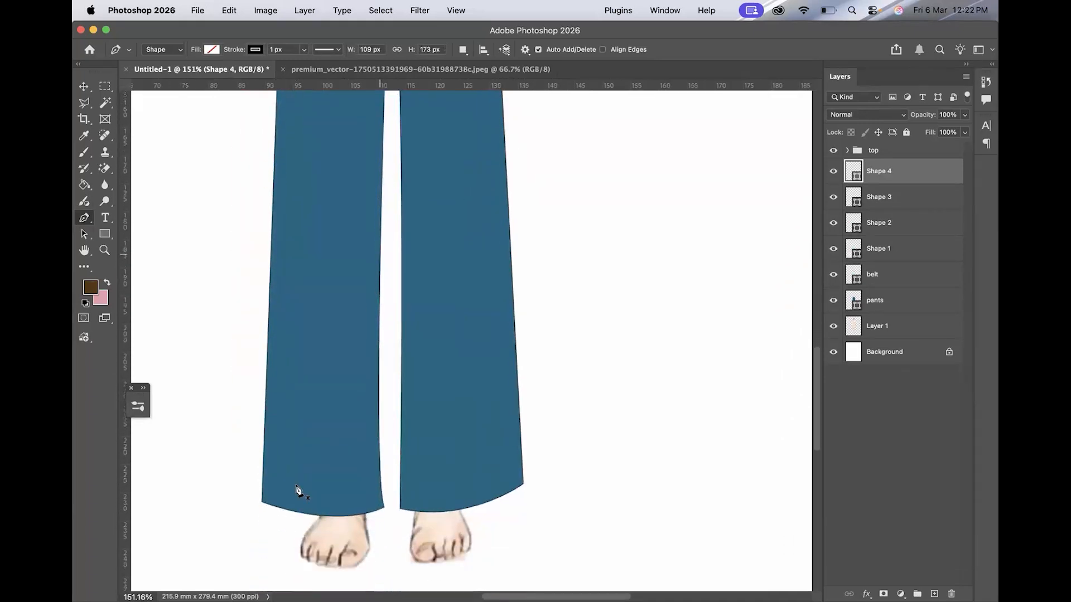
left_click(262, 480)
left_click_drag(382, 487, 428, 478)
key("Return")
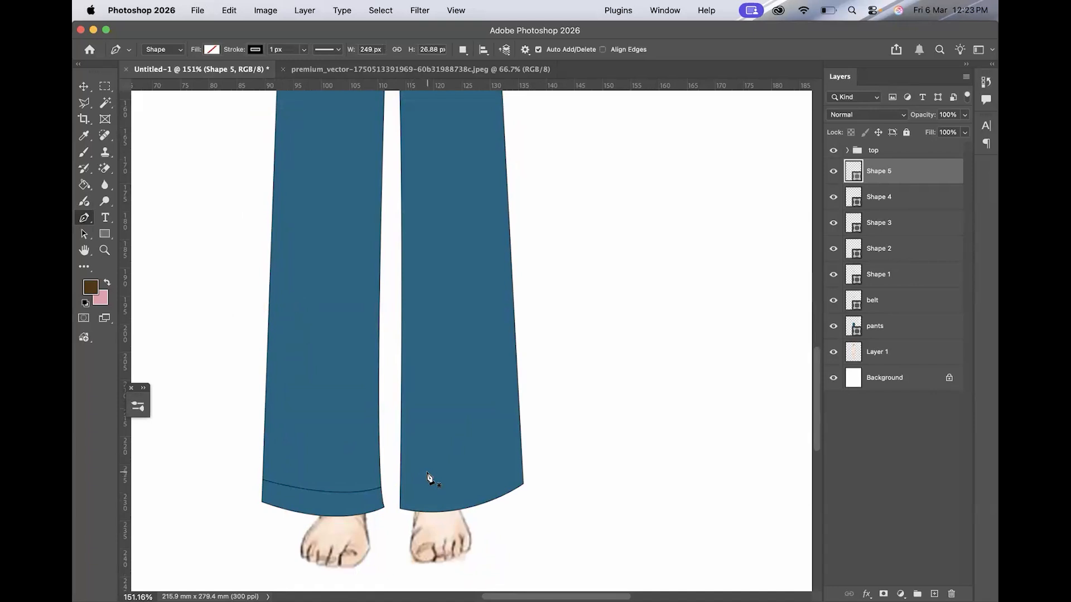
- Draw a matching curved hem stitching line across the right trouser leg, just above its bottom edge
left_click(399, 491)
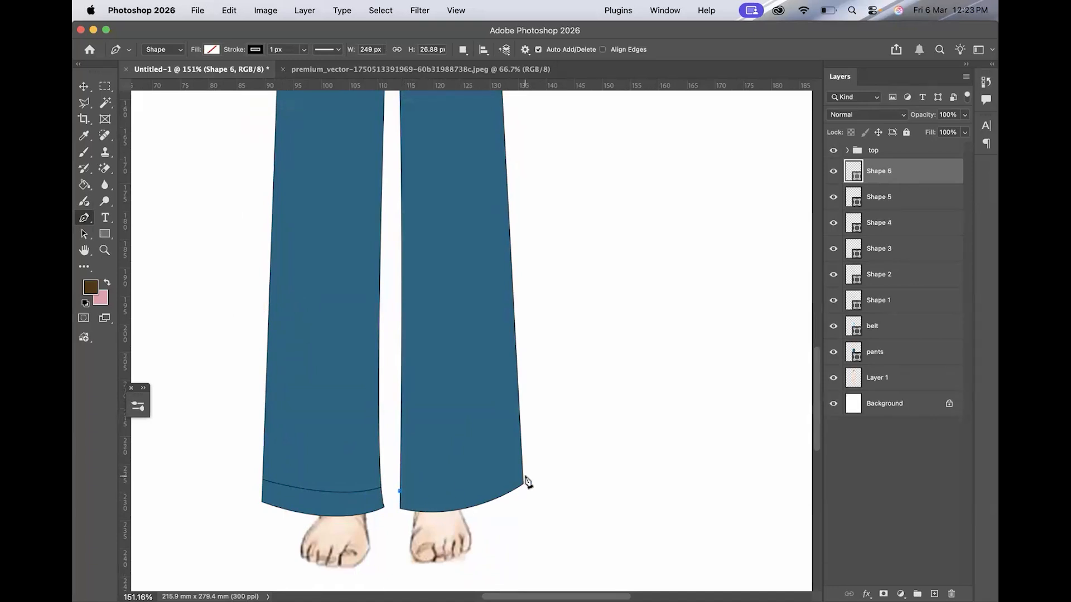
left_click_drag(522, 465, 535, 456)
key("Return")
key("super+0")
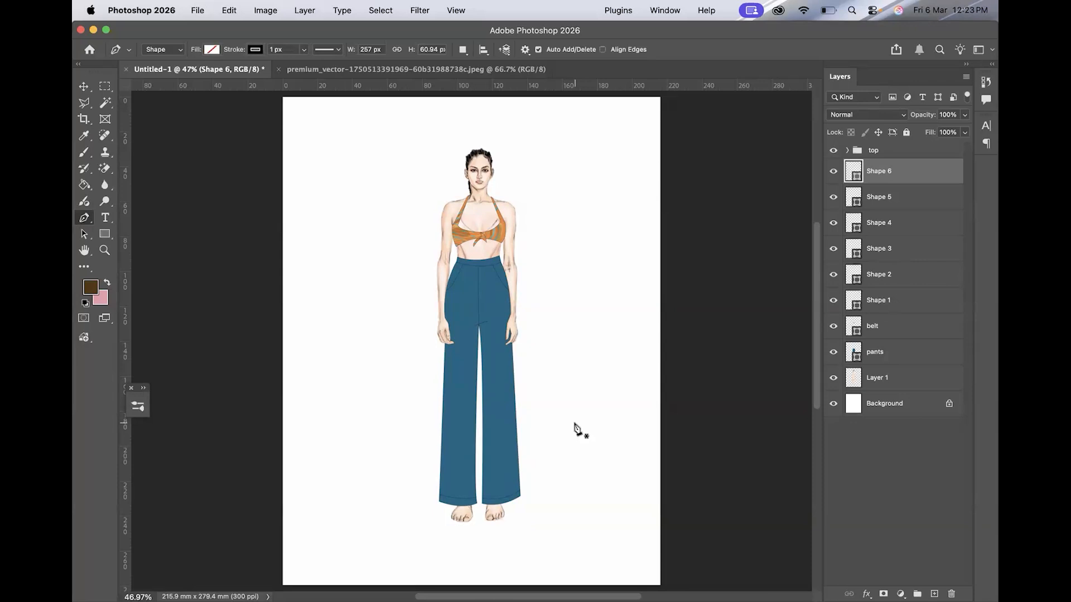
- Group all the trouser layers from Shape 6 down to pants and name the group "pants"
left_click(877, 355, "shift")
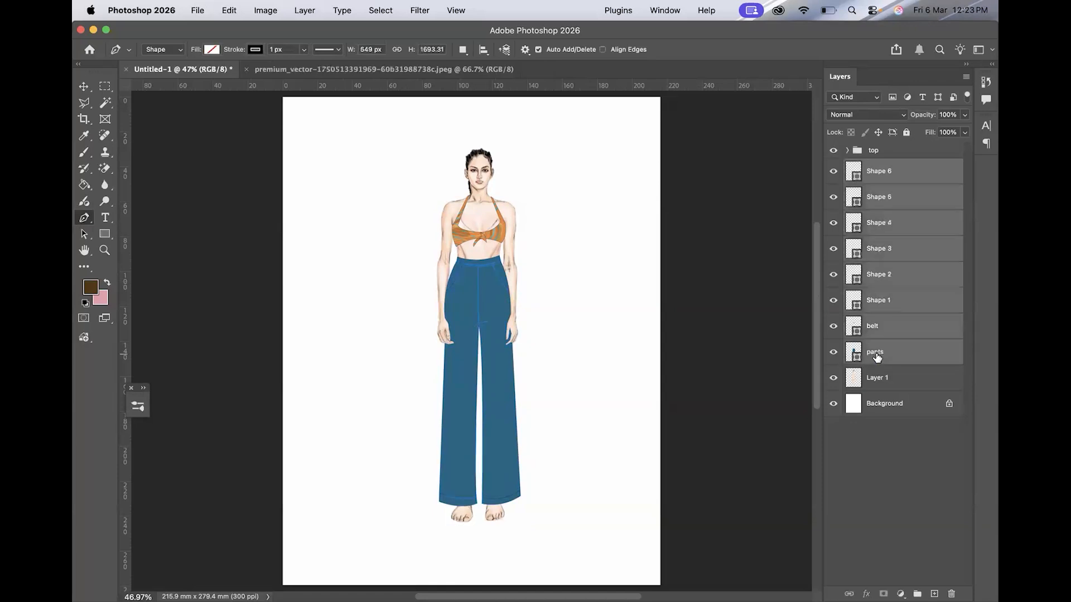
key("super+g")
double_click(881, 167)
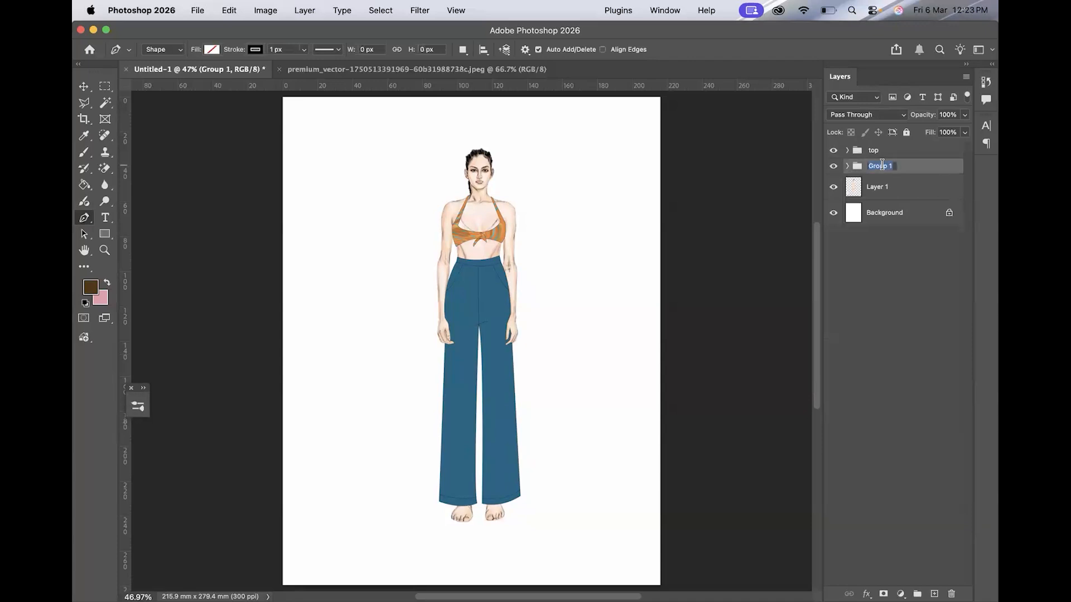
type("pants")
key("Return")
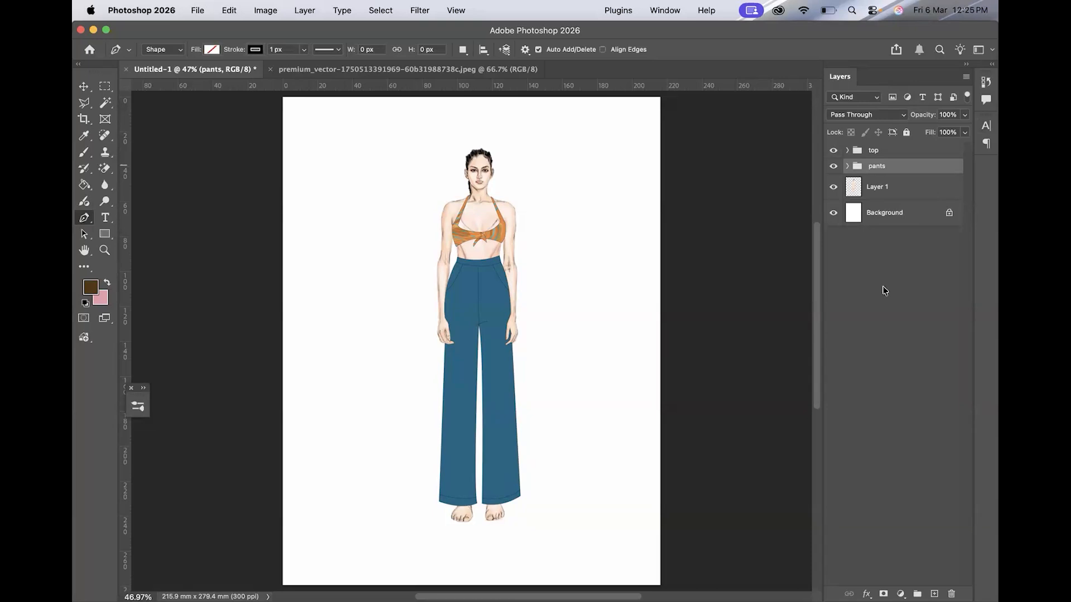
- Deselect all layers and take a screenshot of the whole screen
left_click(884, 291)
key("super+shift+3")
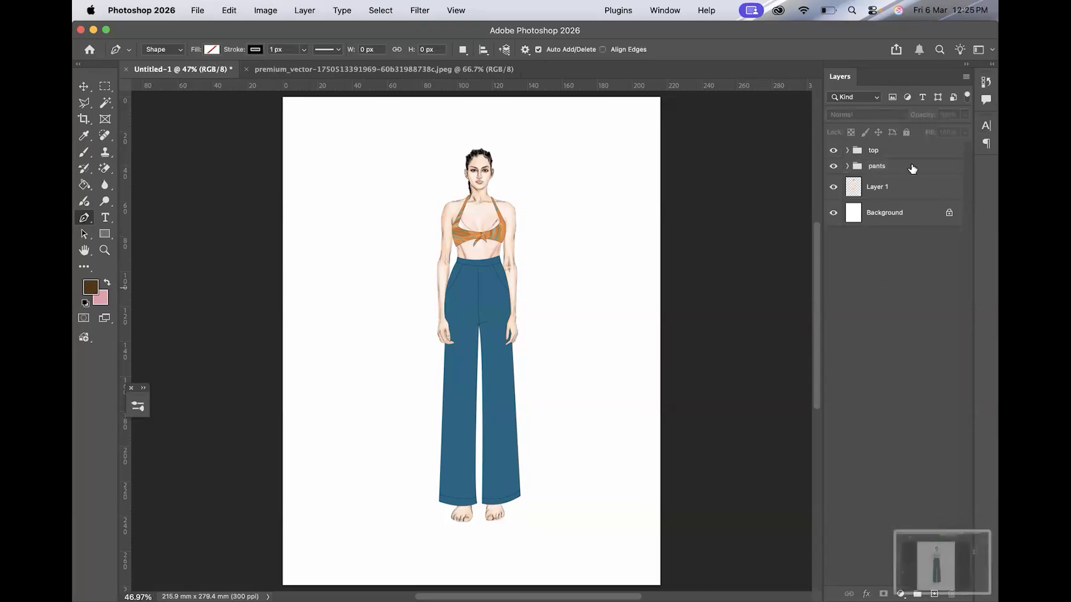